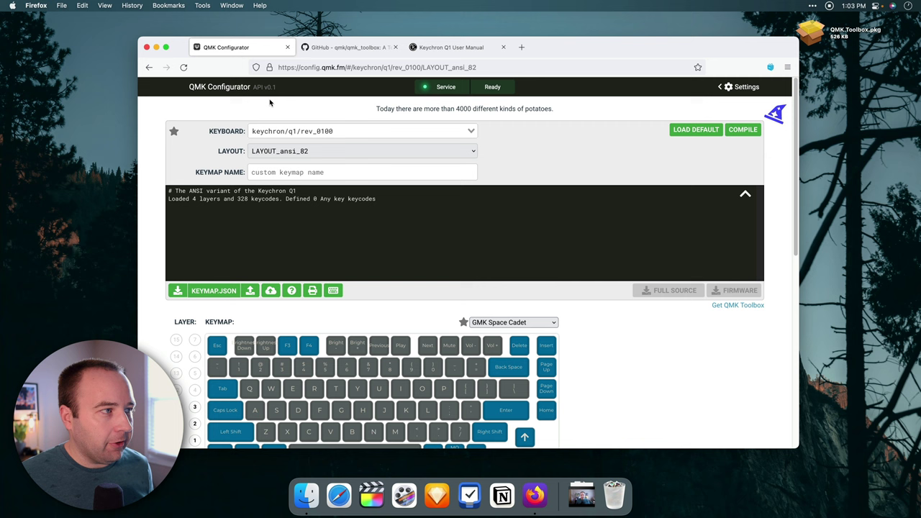
- Review the QMK Toolbox GitHub page and read through the Keychron Q1 user manual, including its section on layers
click(344, 48)
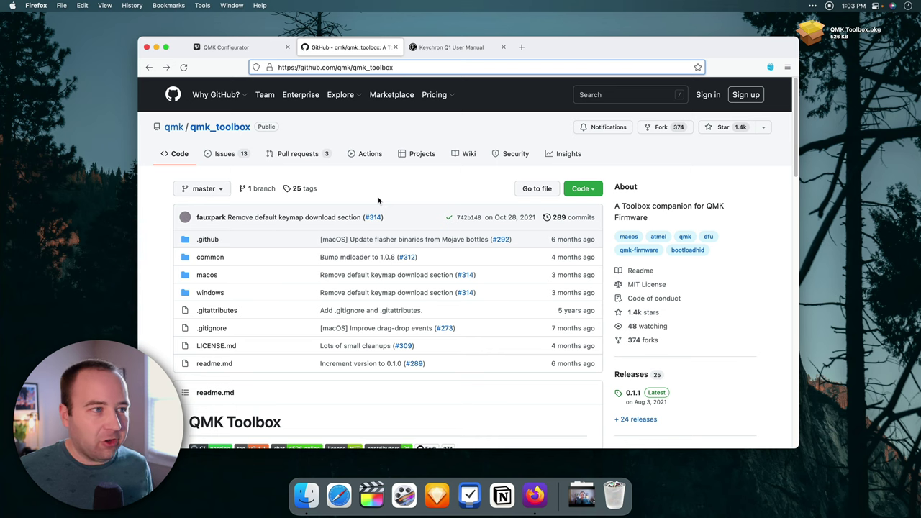
click(468, 49)
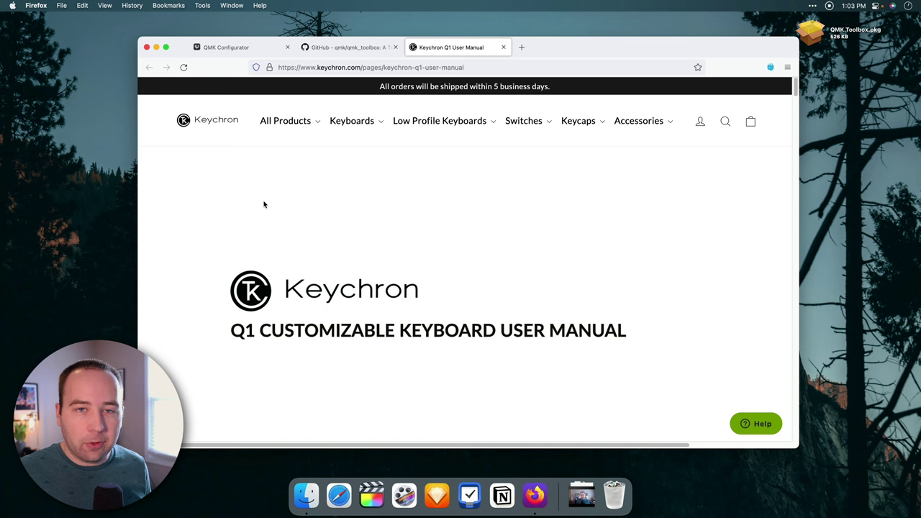
scroll(204, 206, down, 10)
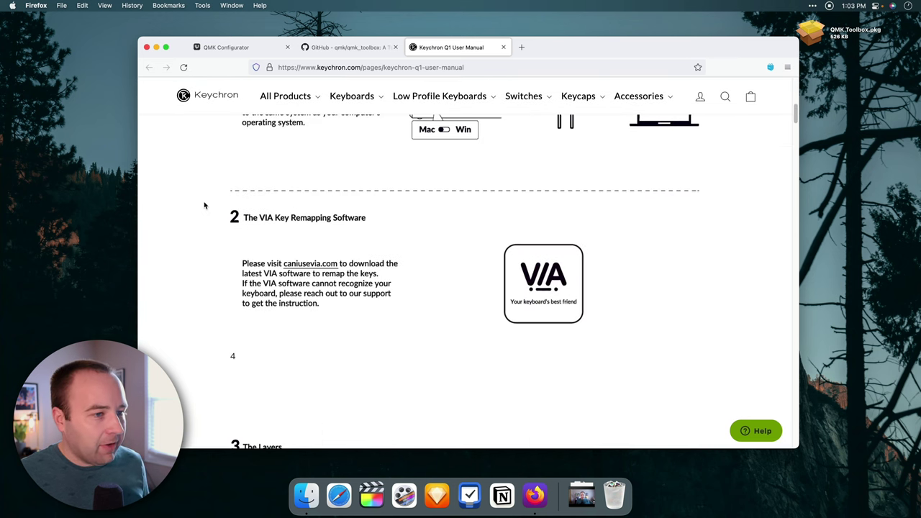
scroll(205, 206, down, 5)
scroll(203, 204, up, 3)
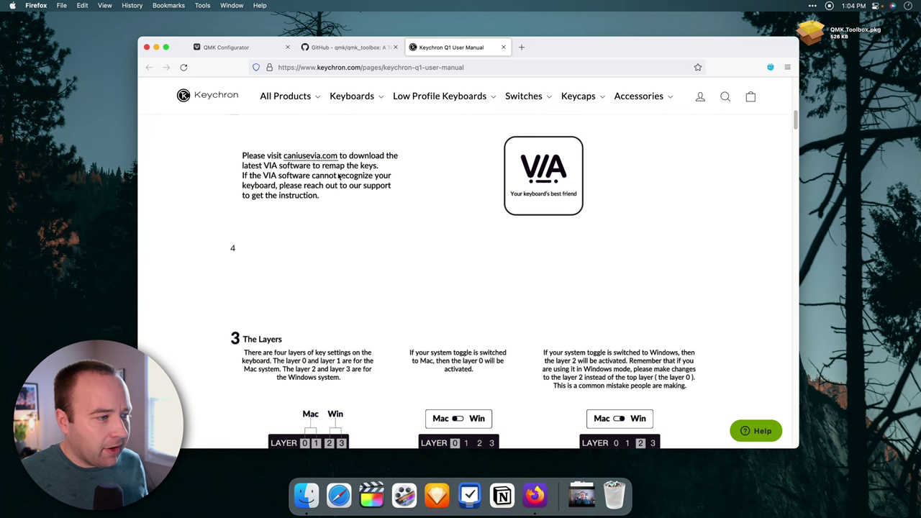
scroll(226, 248, down, 3)
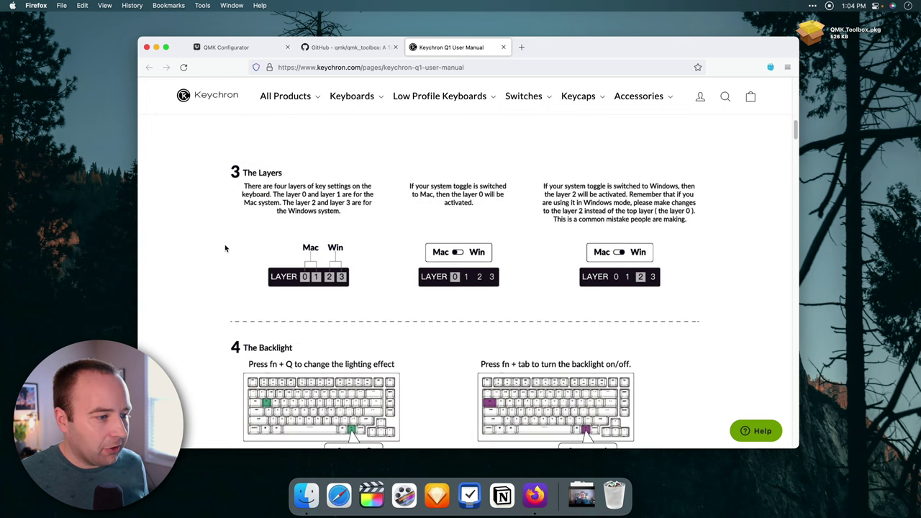
scroll(225, 248, down, 10)
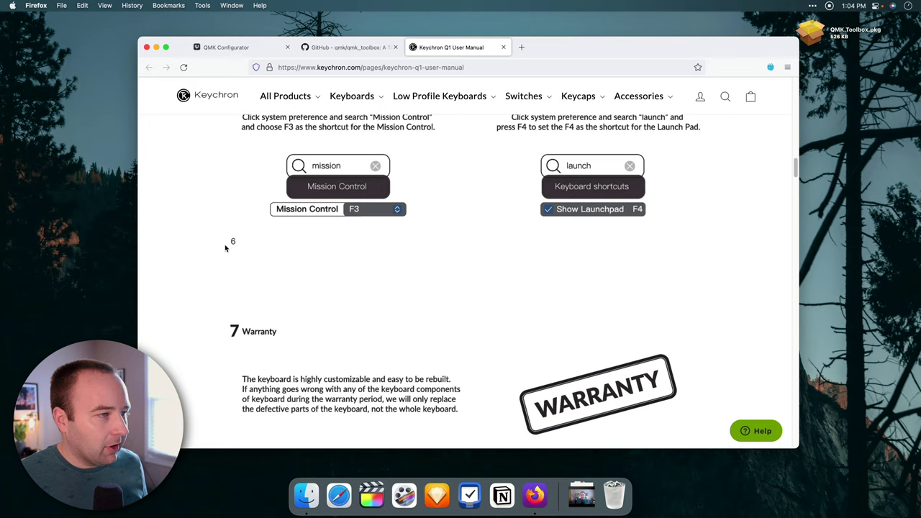
key(Home)
- In QMK Configurator, filter the keyboard list by q1 and try the keychron/q1/rev_0102 and keychron/q1/rev_0101 variants
click(243, 48)
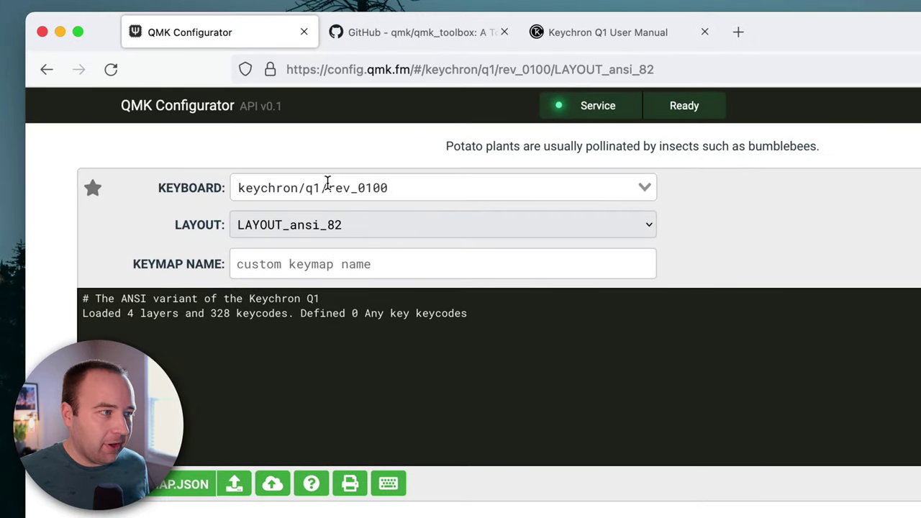
click(607, 189)
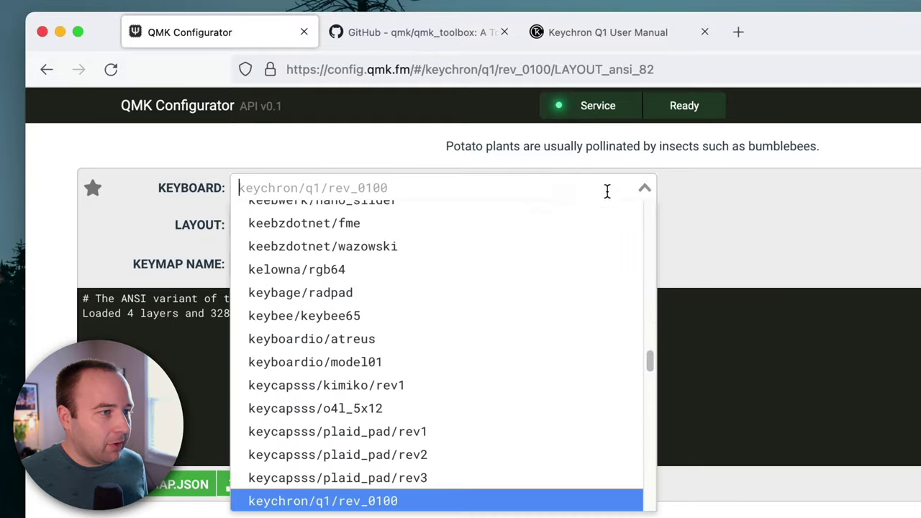
drag(649, 367, 668, 384)
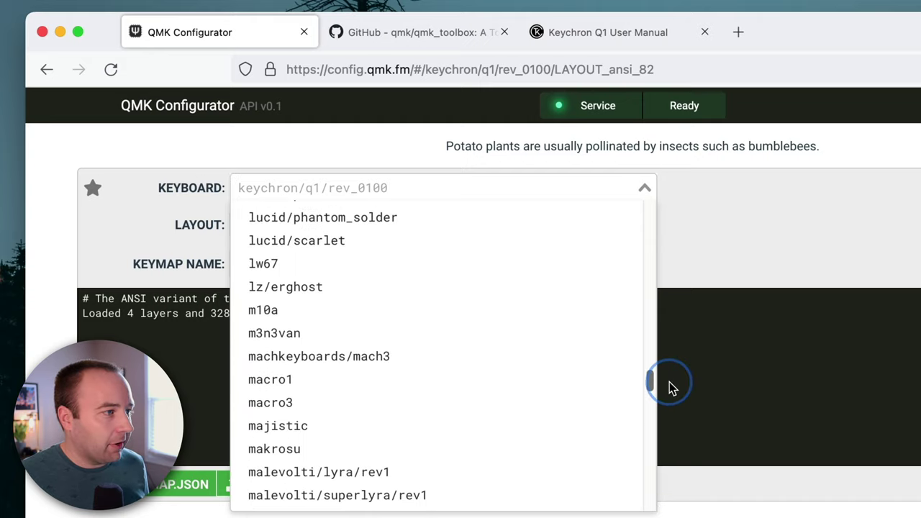
text(q1)
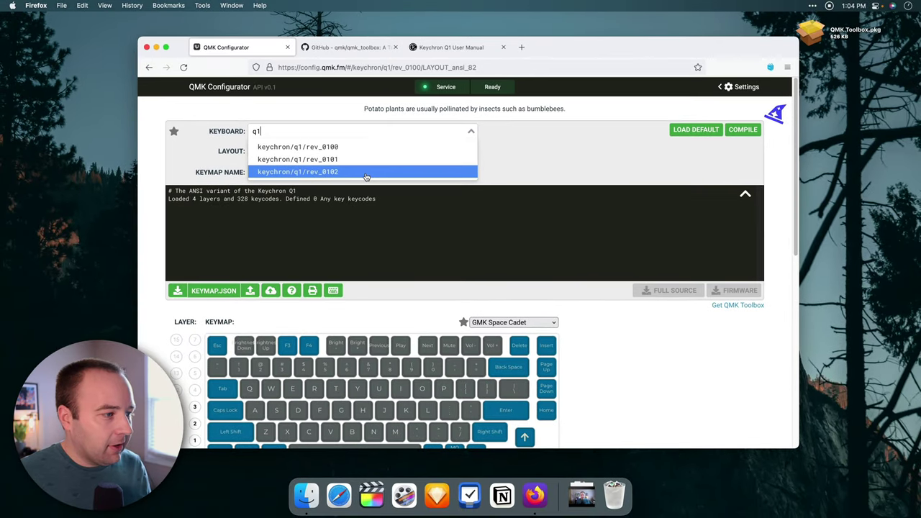
click(367, 174)
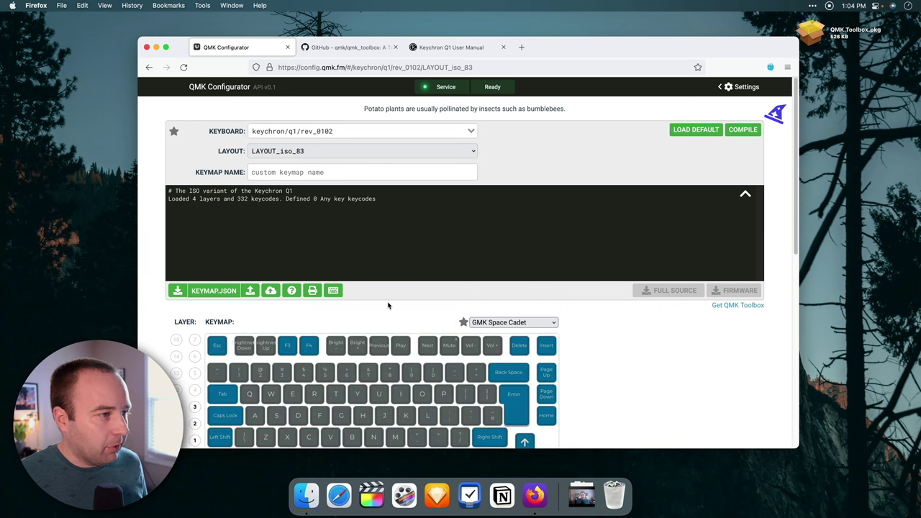
click(406, 128)
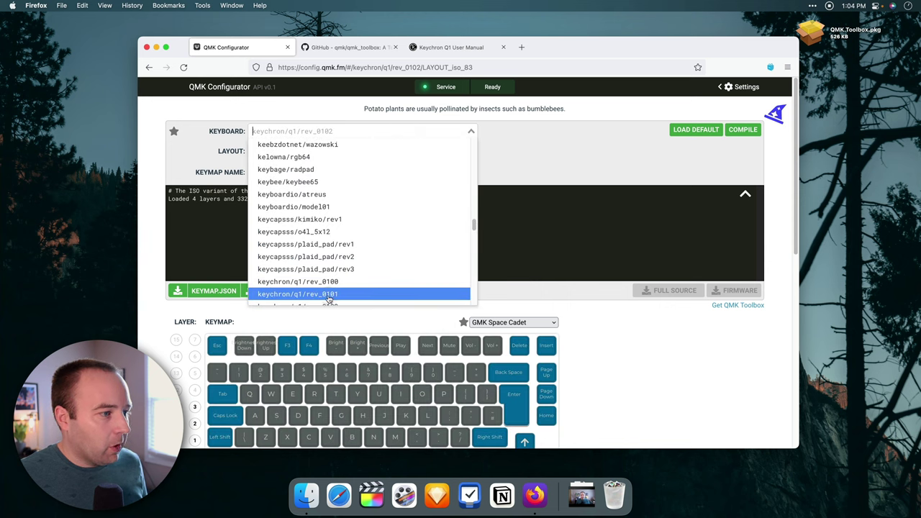
click(330, 298)
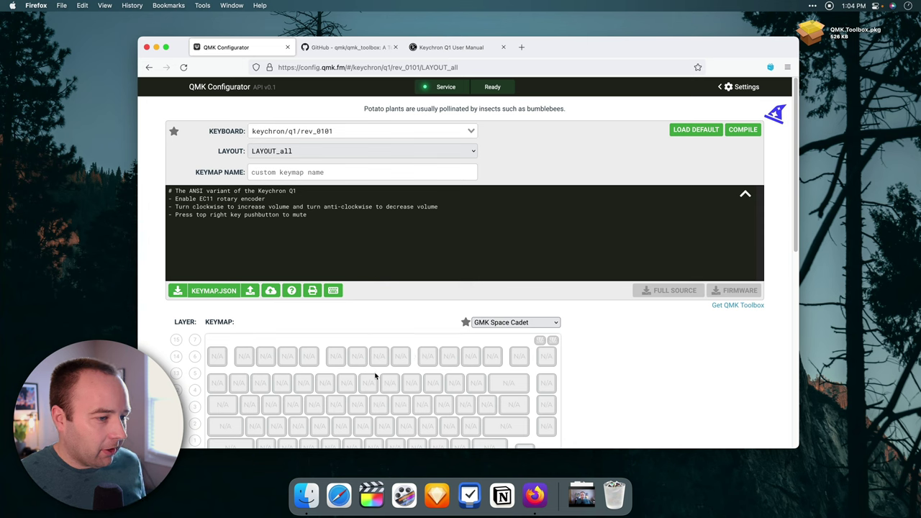
- Select the keychron/q1/rev_0100 keyboard and check its available layout options
click(352, 131)
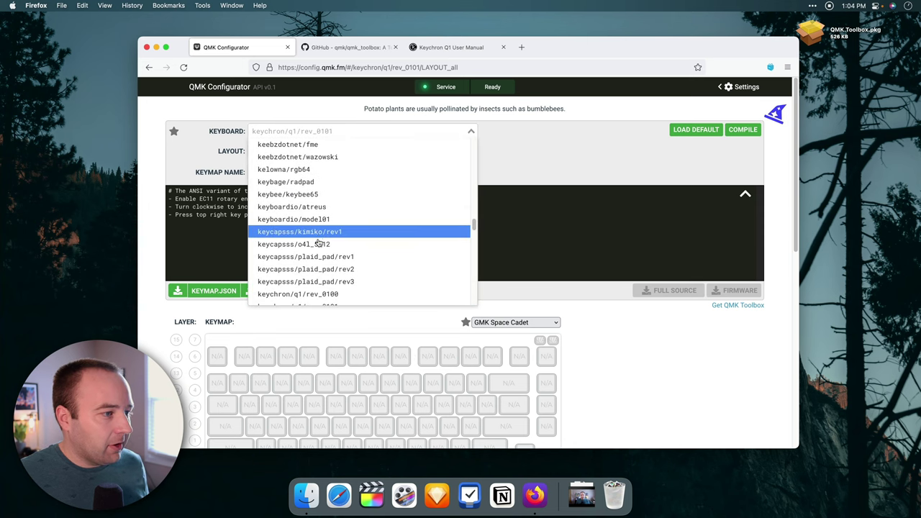
click(323, 295)
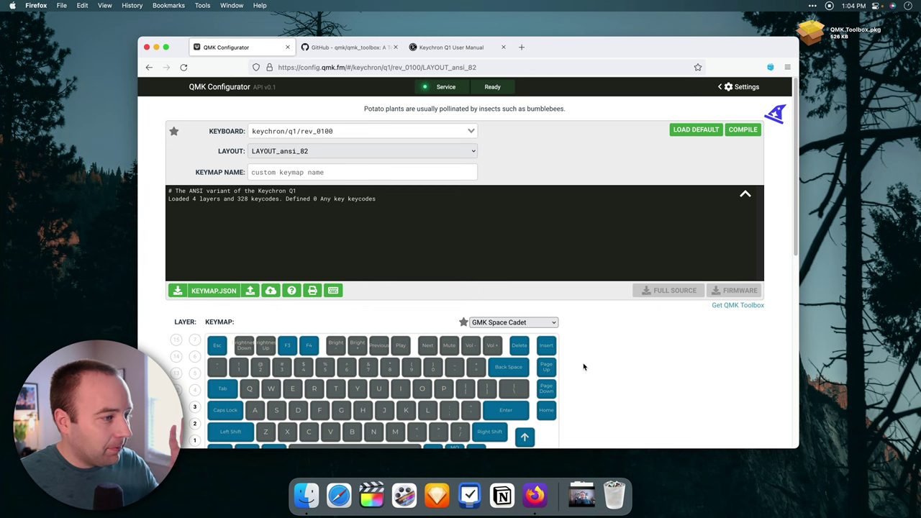
scroll(583, 367, down, 2)
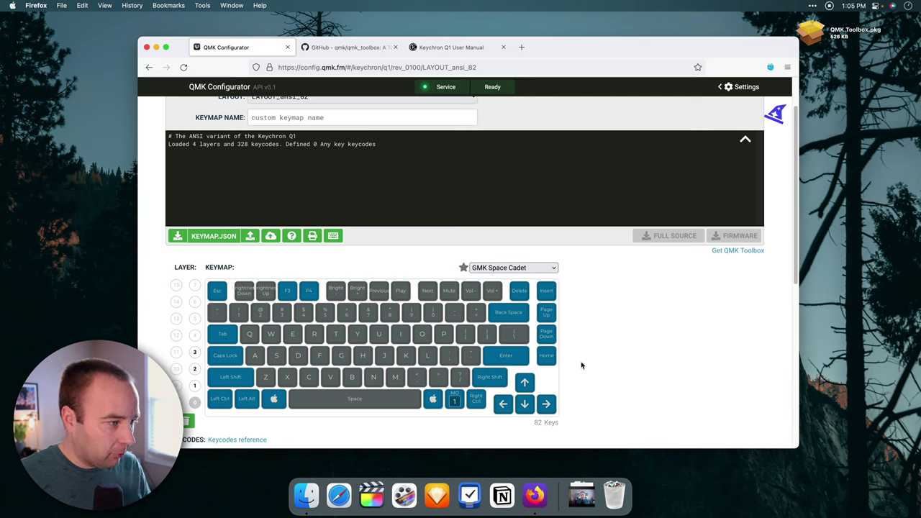
scroll(581, 365, up, 2)
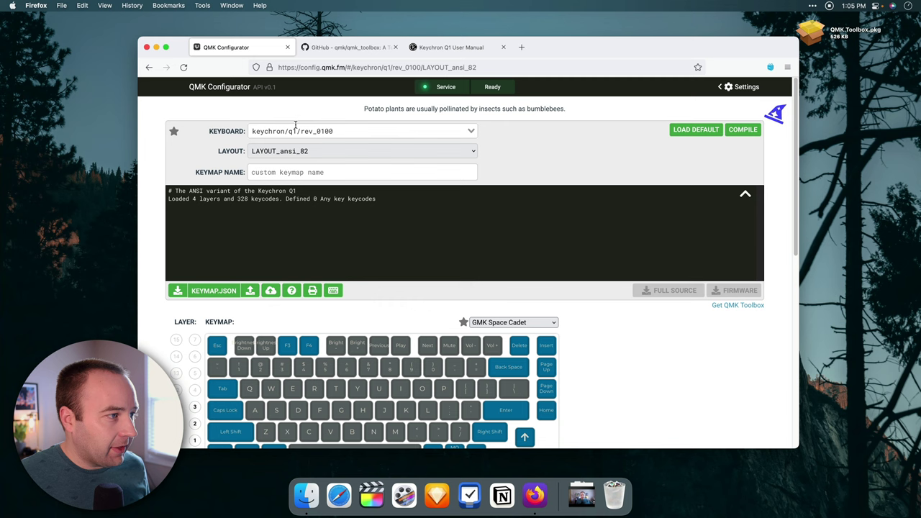
click(268, 153)
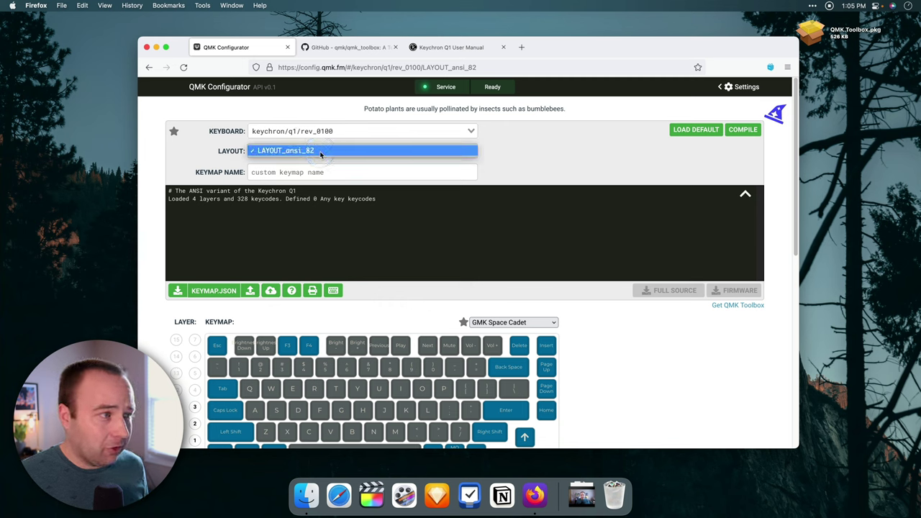
click(533, 156)
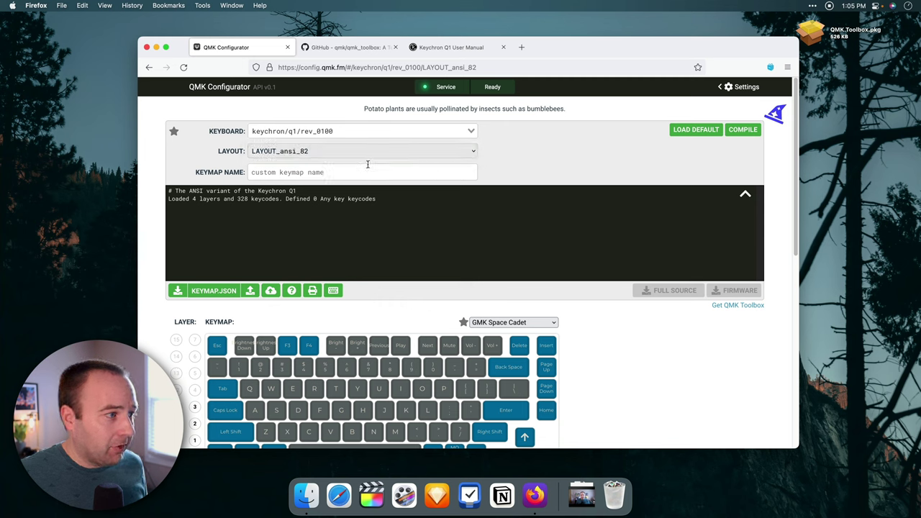
- Name the keymap abc_layout
click(316, 172)
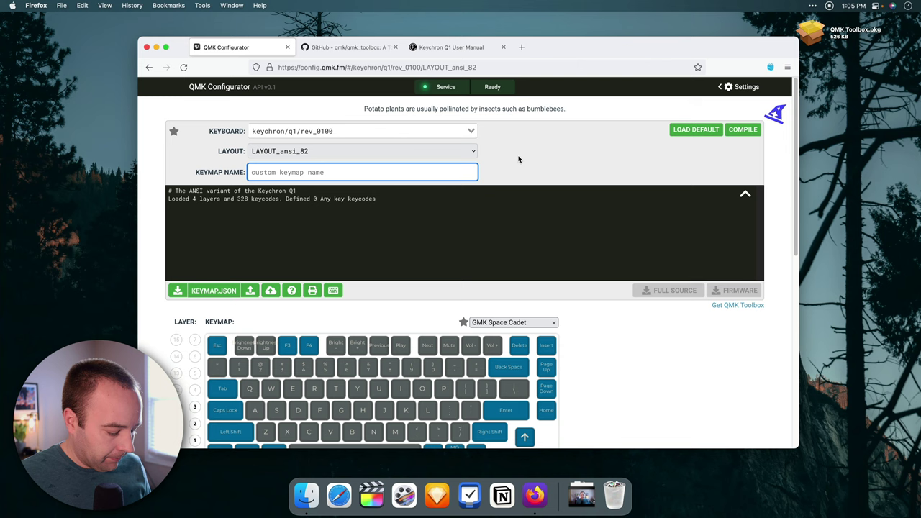
text(abc_layout)
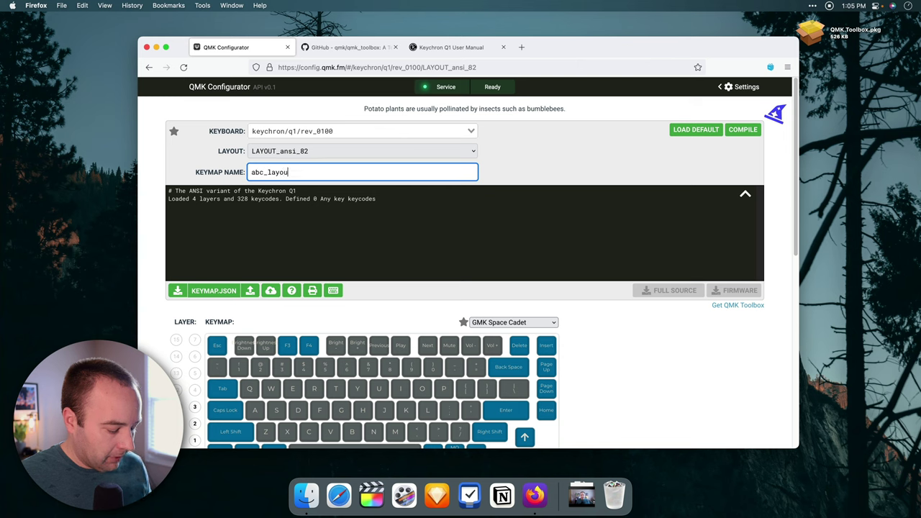
click(587, 163)
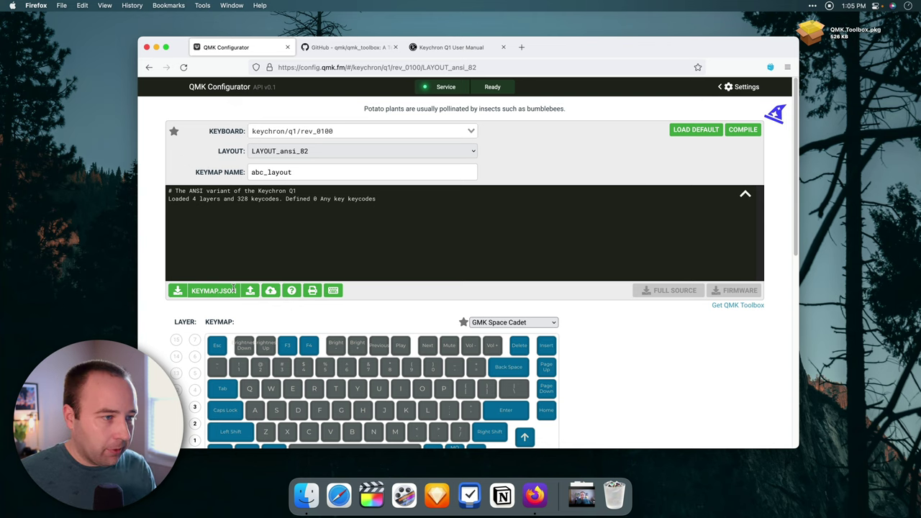
- Try assigning Q to the Esc key on layer 0, and restore the key to Esc
scroll(380, 310, down, 3)
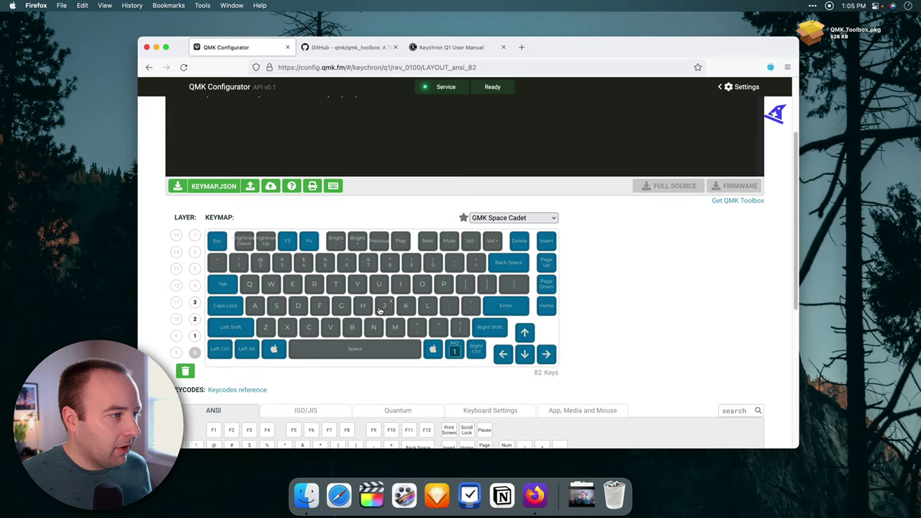
scroll(379, 310, down, 4)
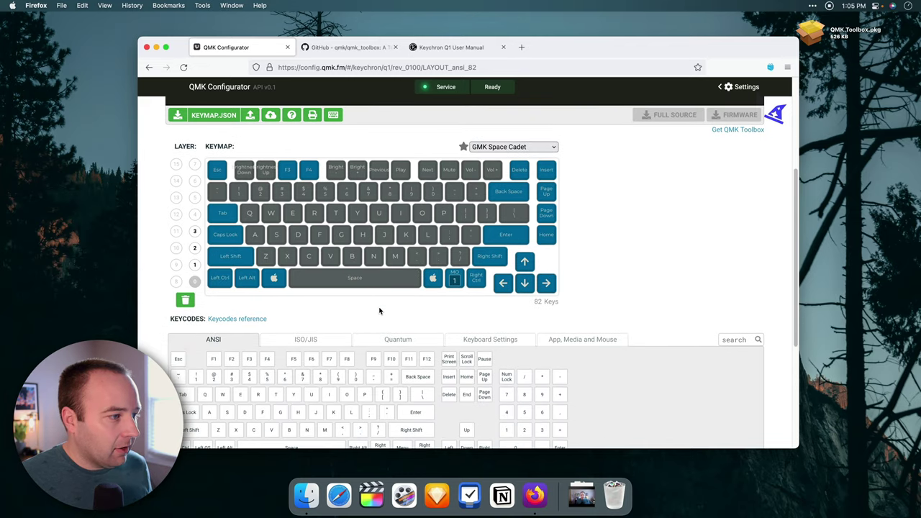
scroll(380, 311, down, 3)
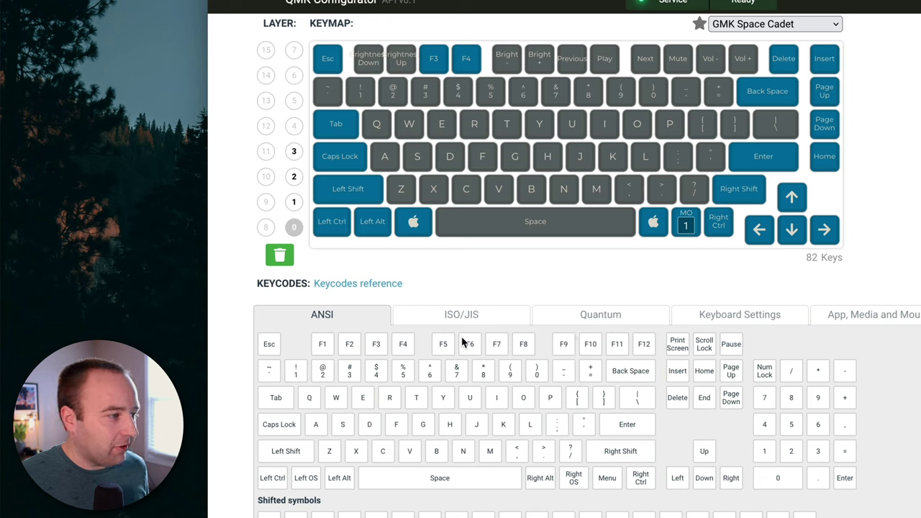
click(326, 66)
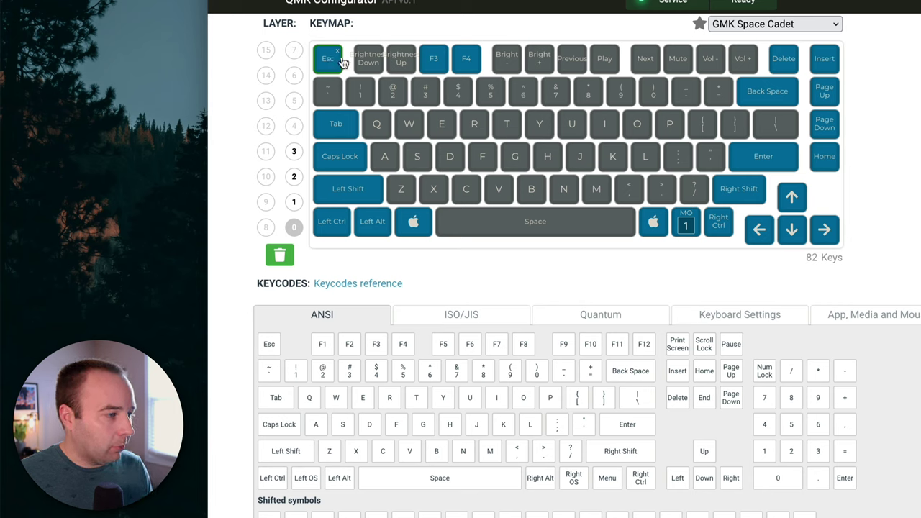
click(309, 401)
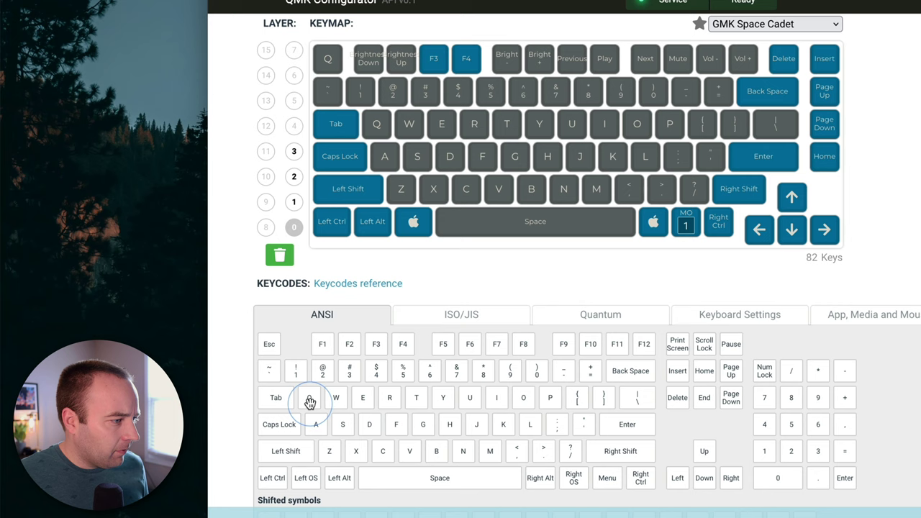
click(330, 66)
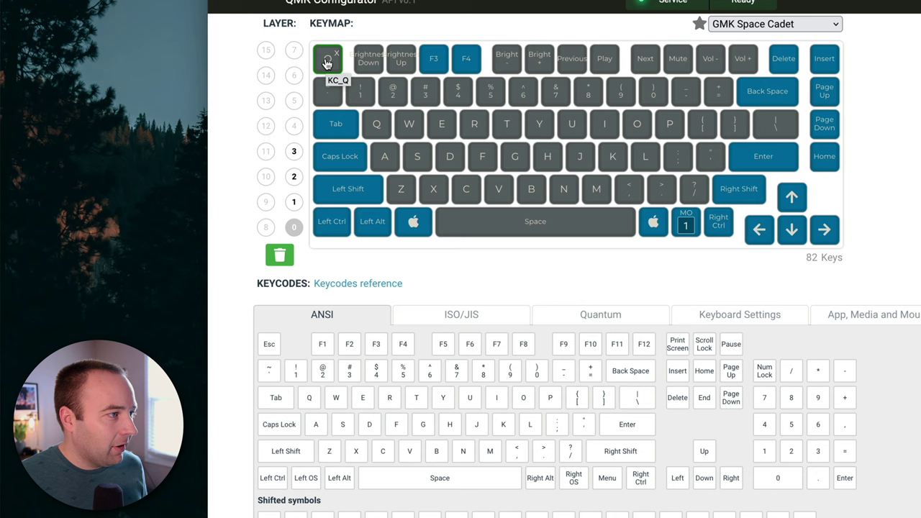
key(ctrl+z)
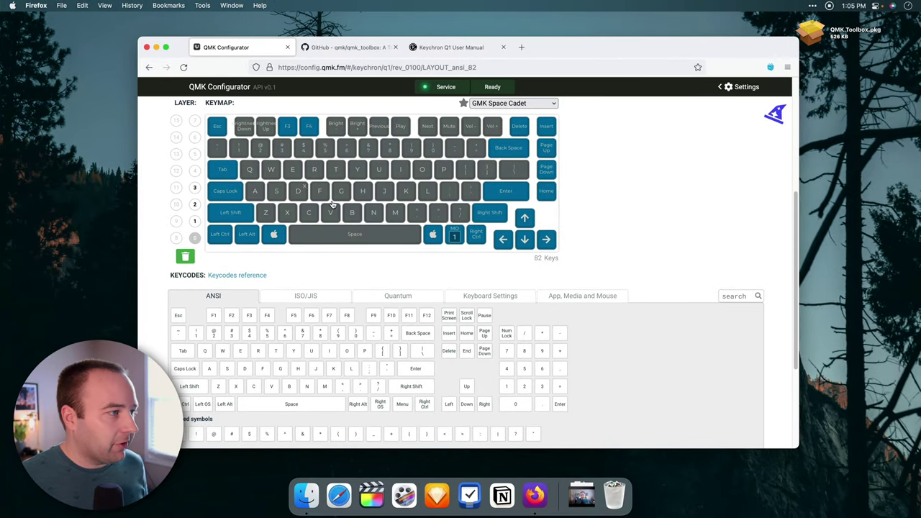
- Examine the key assignments on layers 1, 2 and 3, and return to layer 0
scroll(392, 267, up, 2)
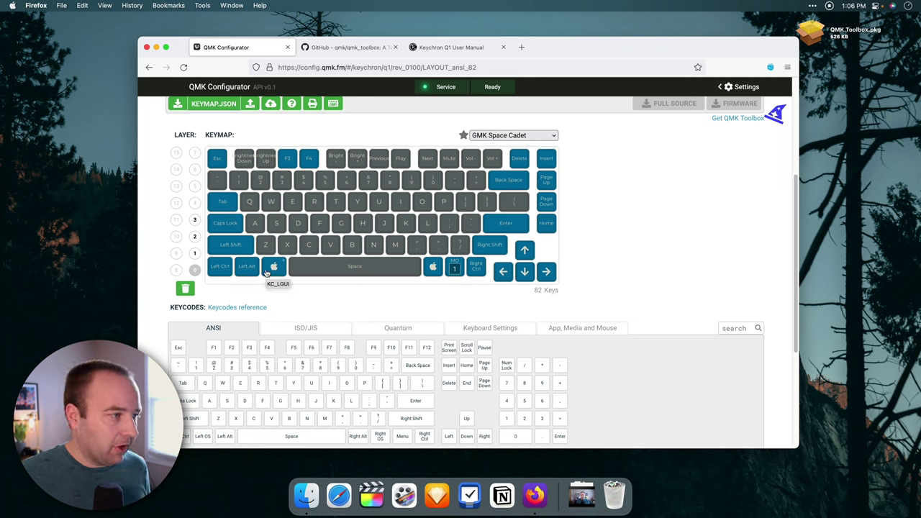
click(194, 254)
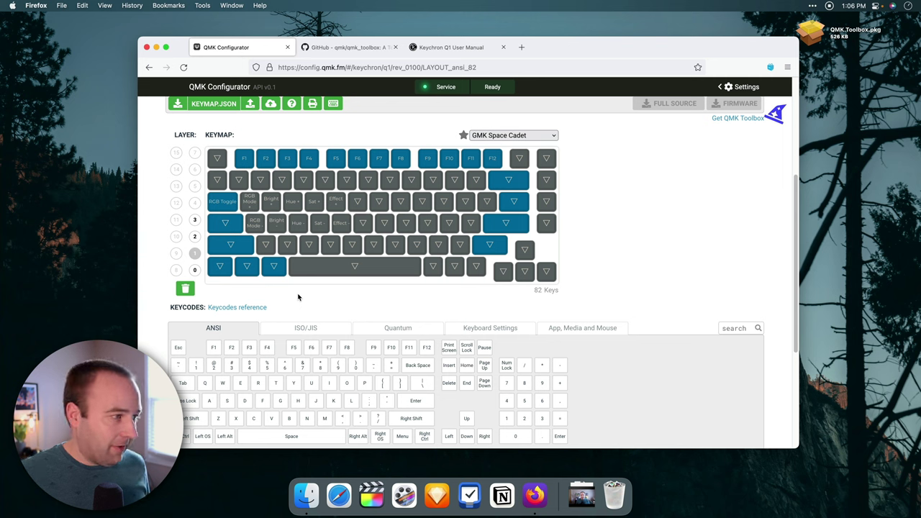
click(194, 238)
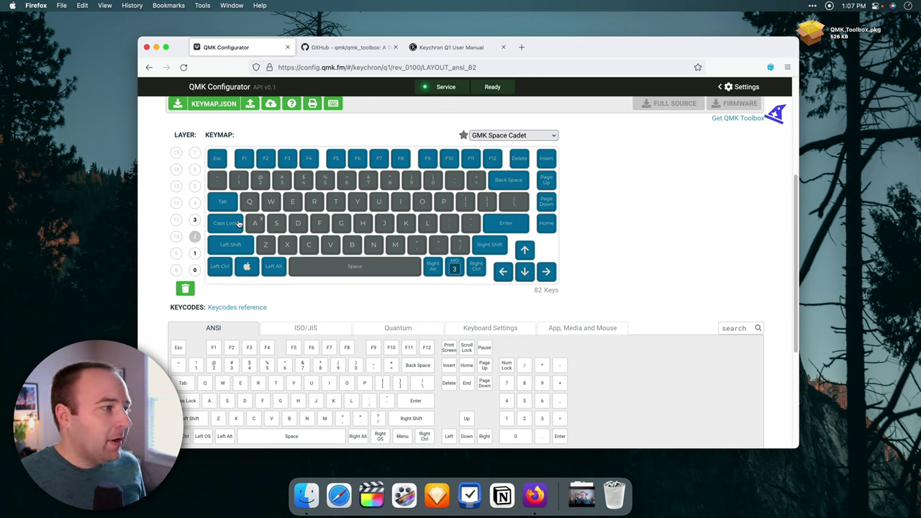
click(194, 223)
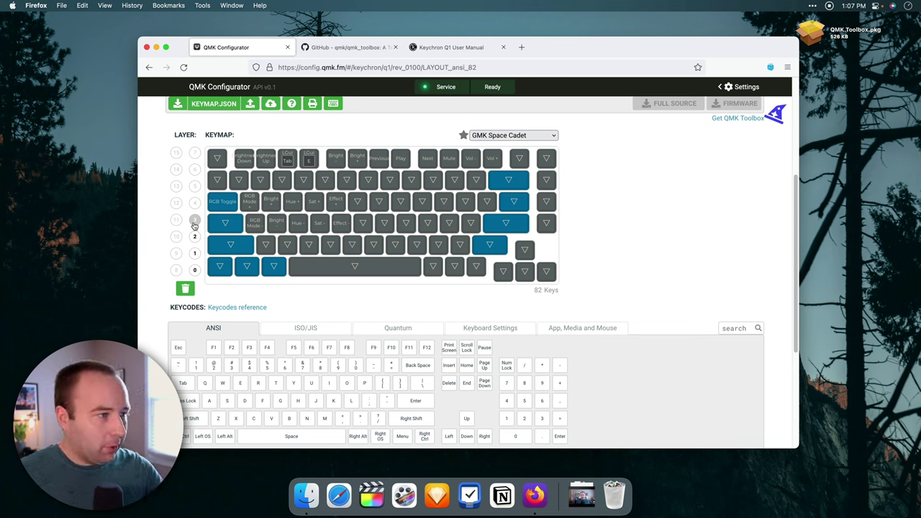
click(194, 270)
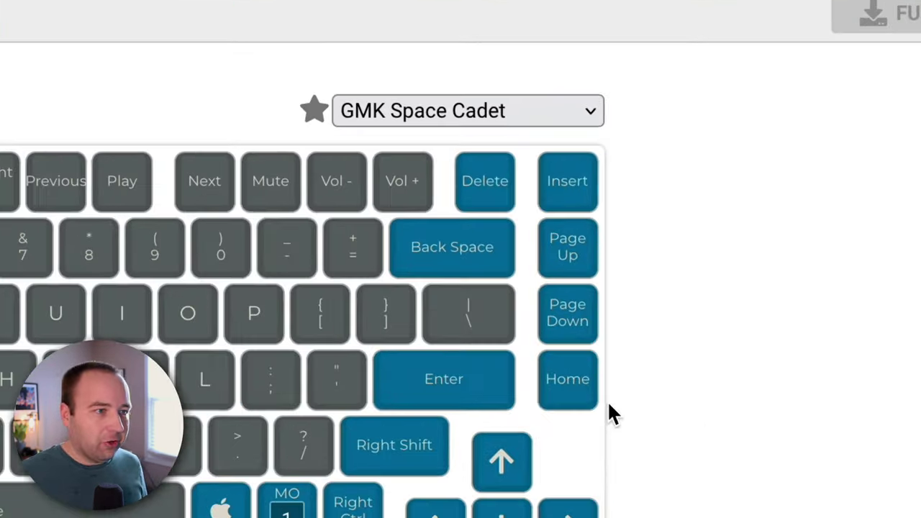
mouse_move(514, 166)
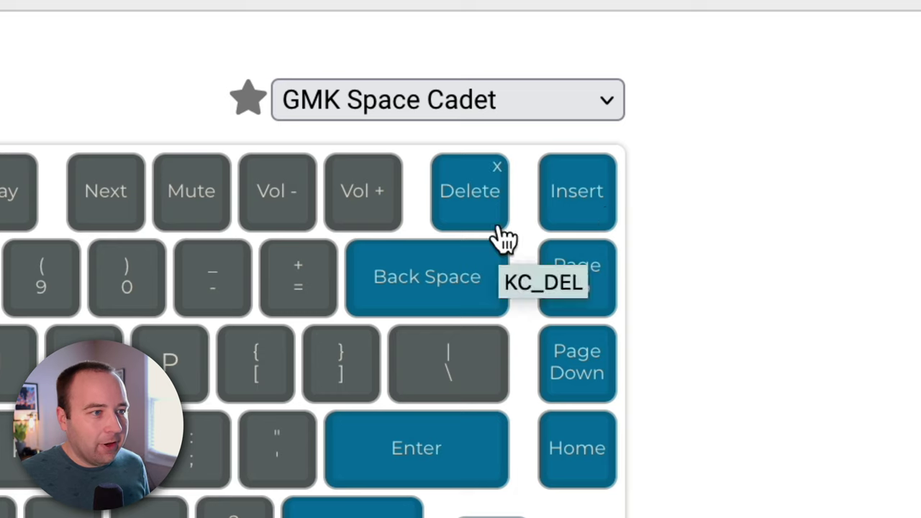
- Swap the Delete and Insert keys in the top row of layer 0
drag(470, 220, 579, 216)
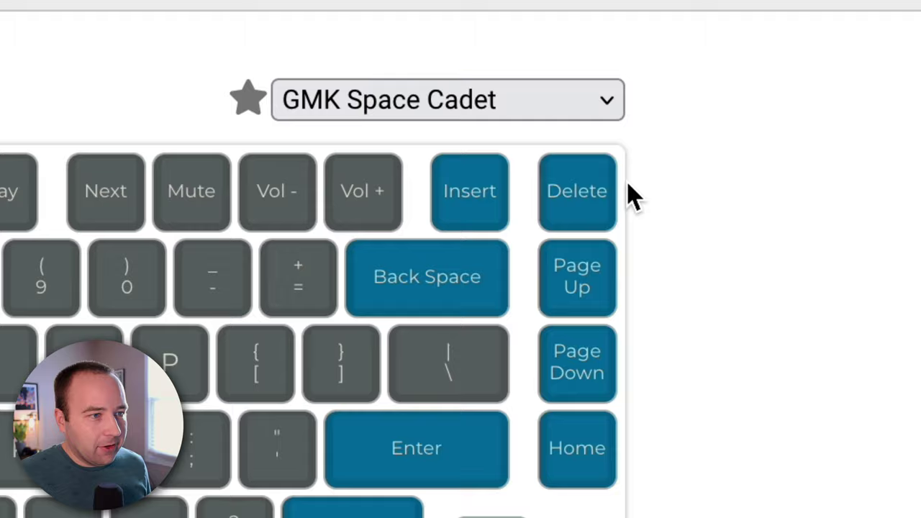
mouse_move(489, 216)
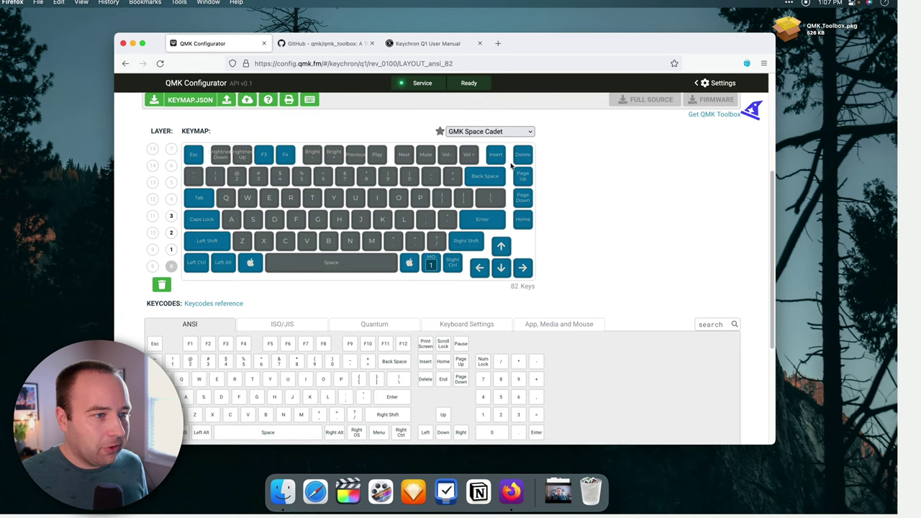
- Change the keymap's color theme to DSA Galaxy Class
click(487, 133)
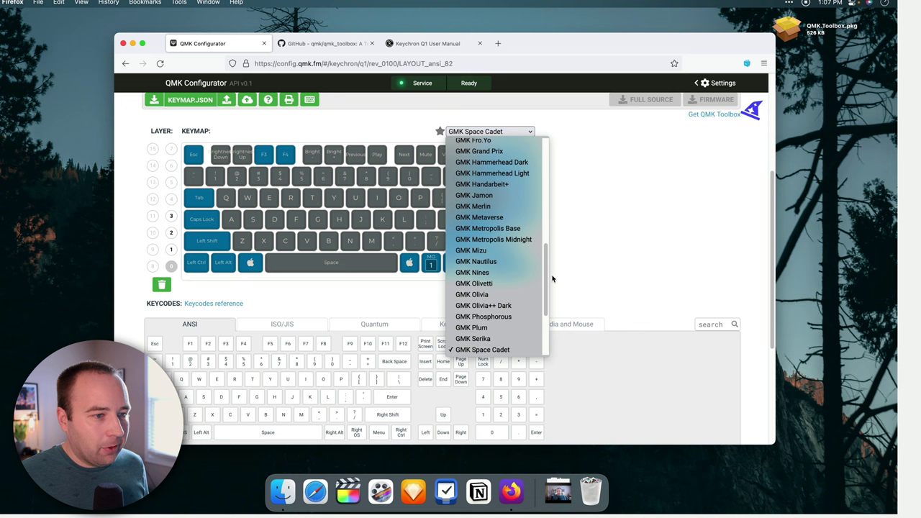
drag(544, 275, 545, 141)
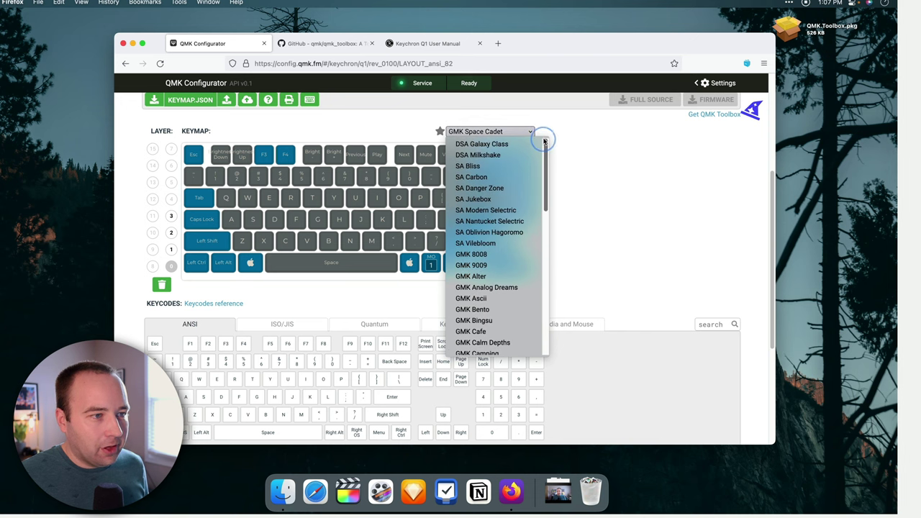
click(504, 144)
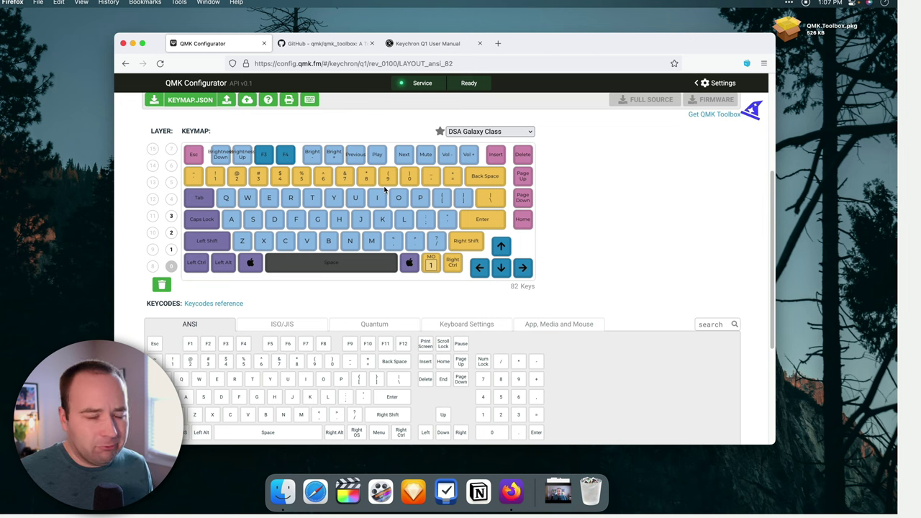
- Save the keymap as abc_layout.json, with files of this type saved automatically, and check it in the browser's downloads
scroll(448, 205, up, 3)
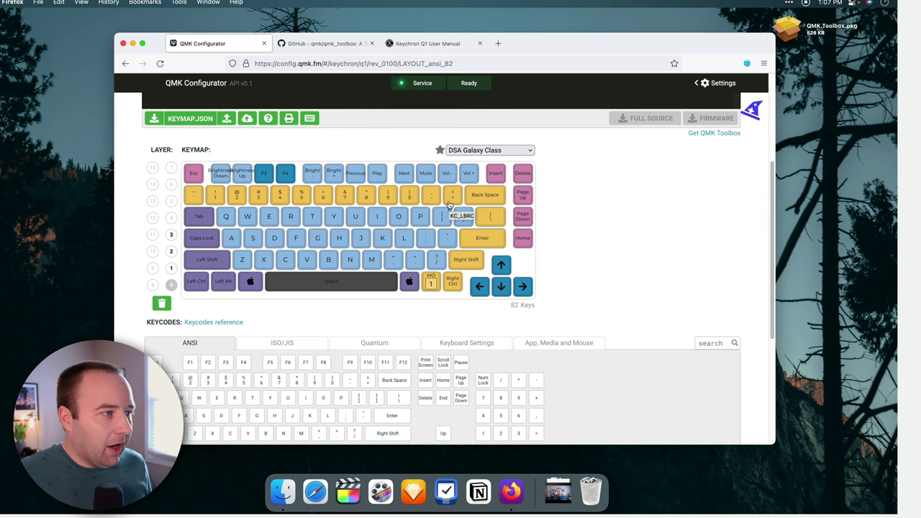
scroll(449, 204, up, 1)
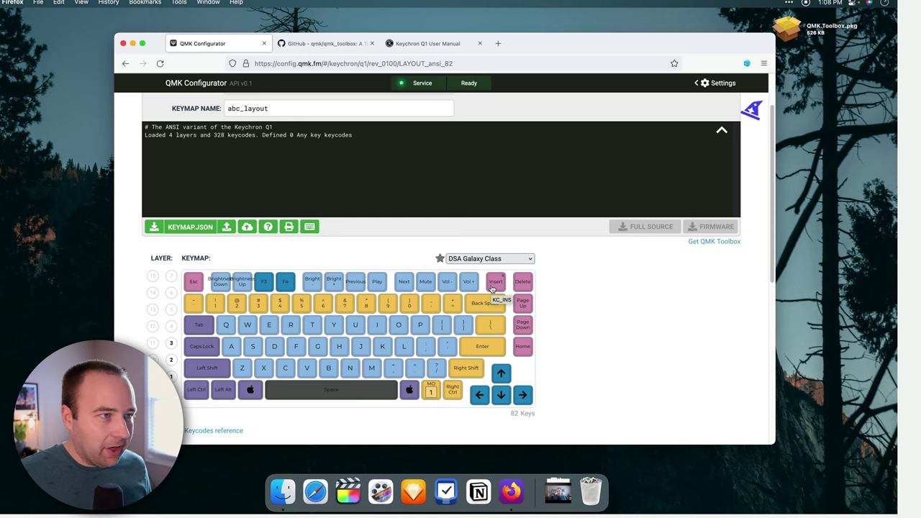
scroll(491, 288, up, 2)
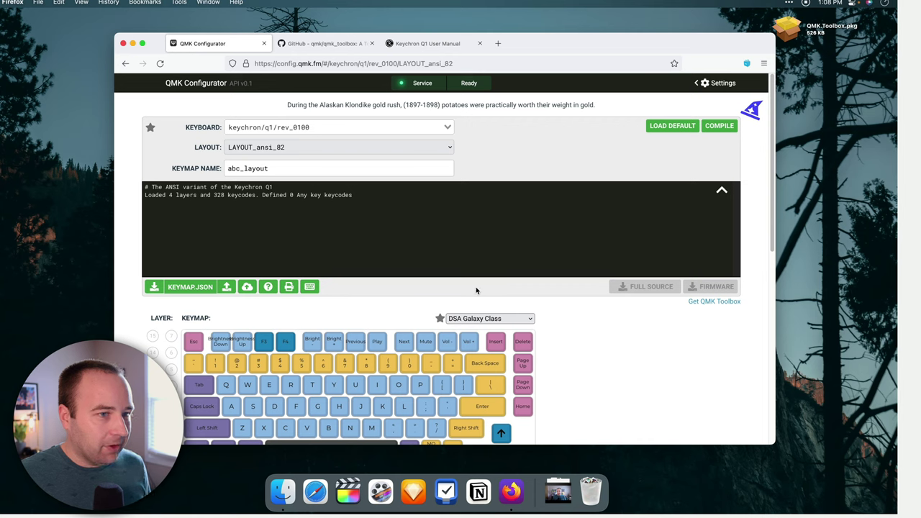
click(152, 288)
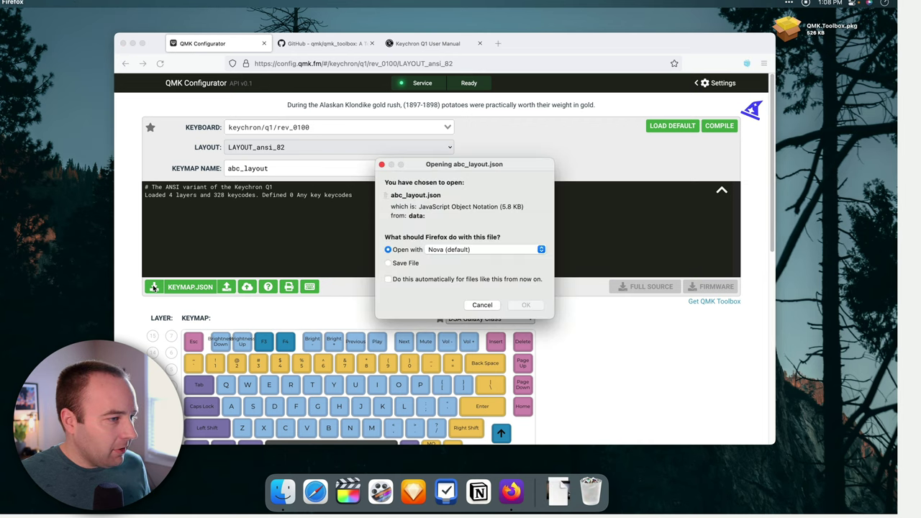
click(389, 263)
click(389, 279)
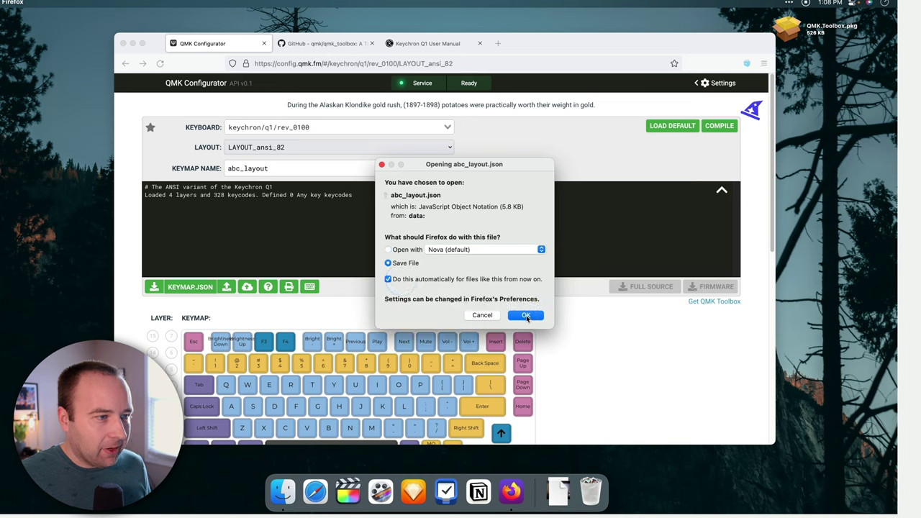
click(526, 317)
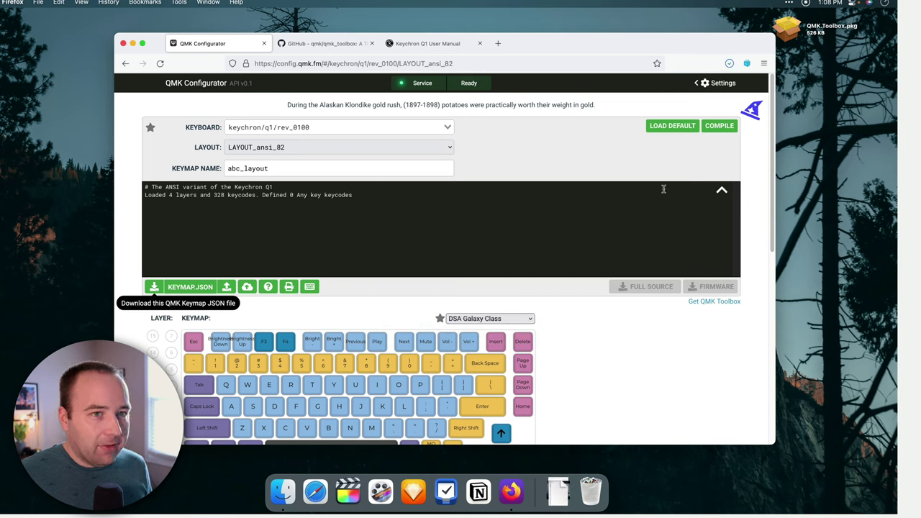
click(728, 63)
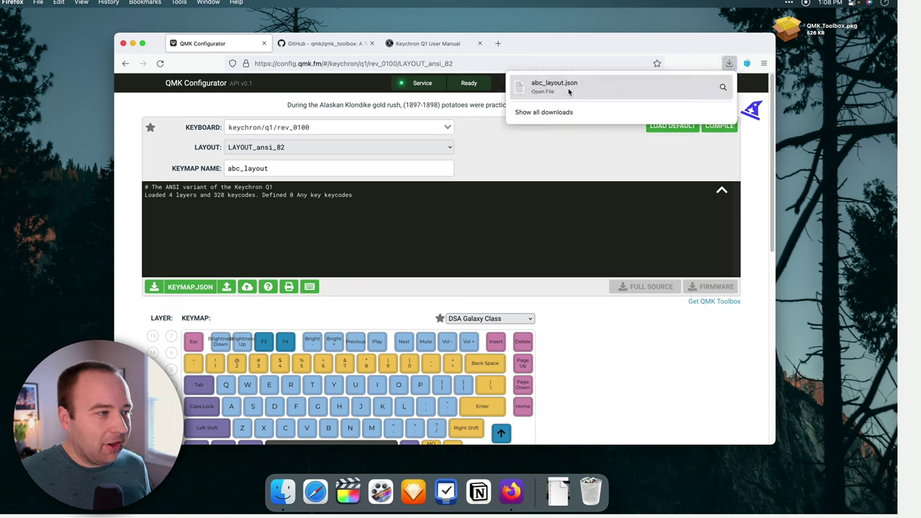
click(495, 155)
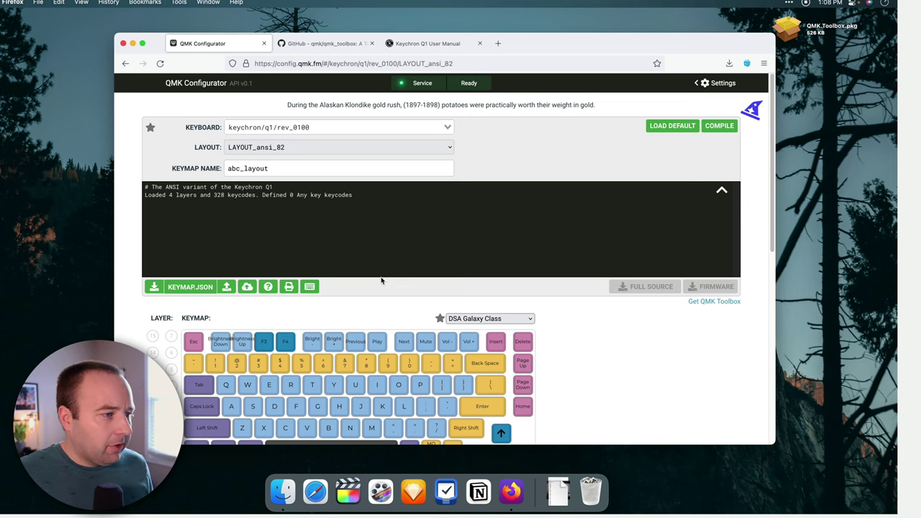
- Open the keyboard tester and test P, A, B, C, Tab, the number row from backquote to Backspace, Insert, Page Up, Page Down and Home
click(309, 287)
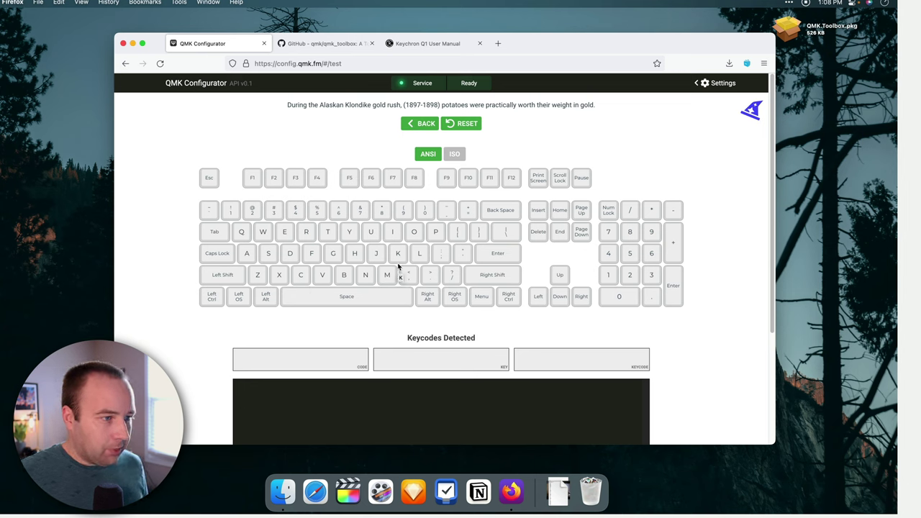
key(p)
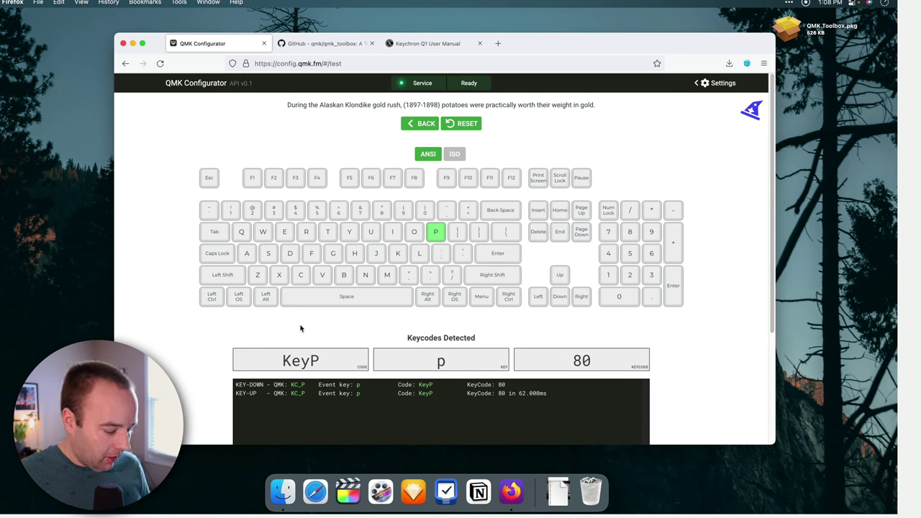
key(a)
key(b)
key(c)
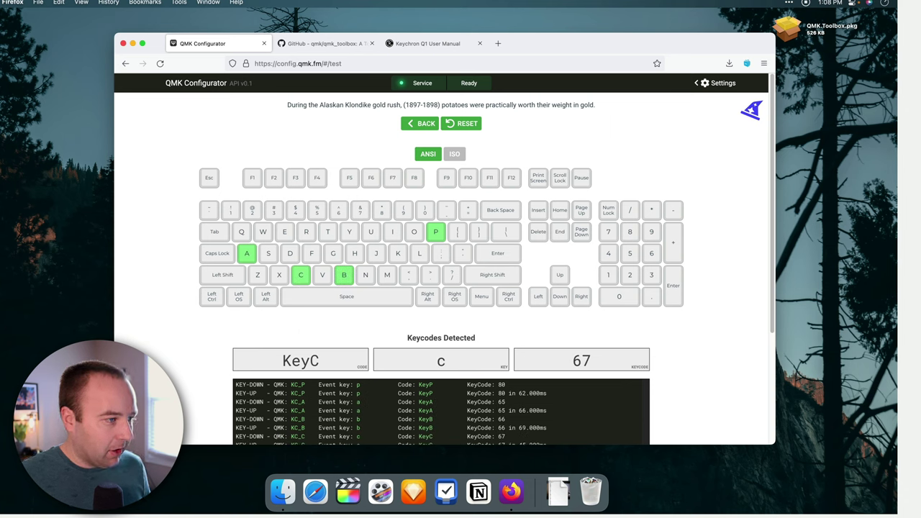
key(Tab)
key(grave)
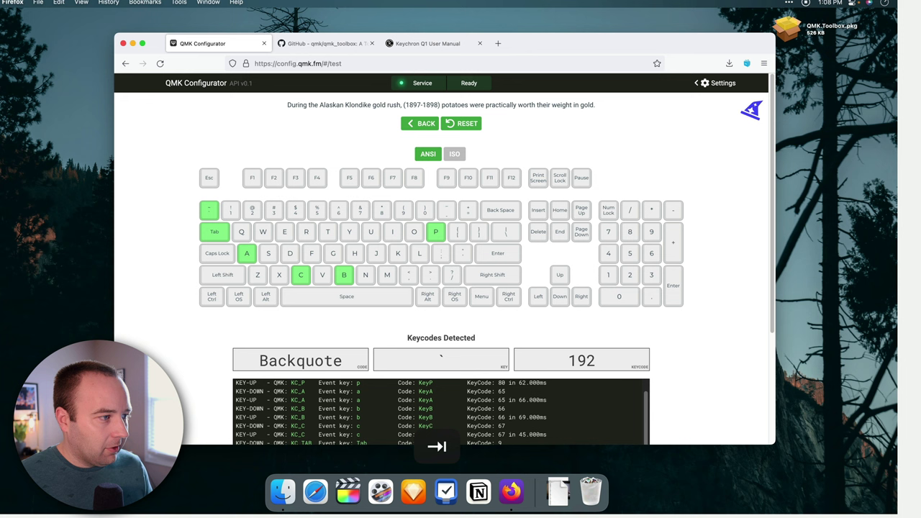
key(1)
key(2)
key(3)
key(4)
key(5)
key(6)
key(7)
key(8)
key(9)
key(0)
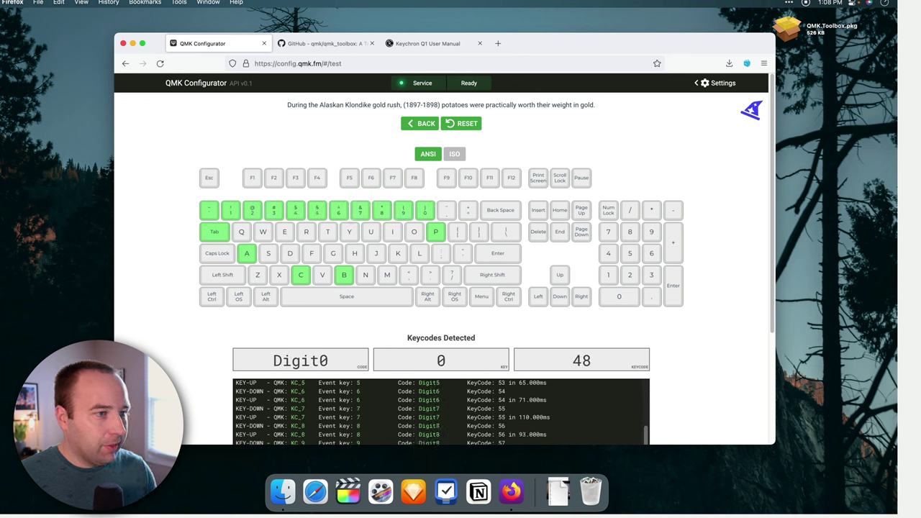
key(minus)
key(equal)
key(BackSpace)
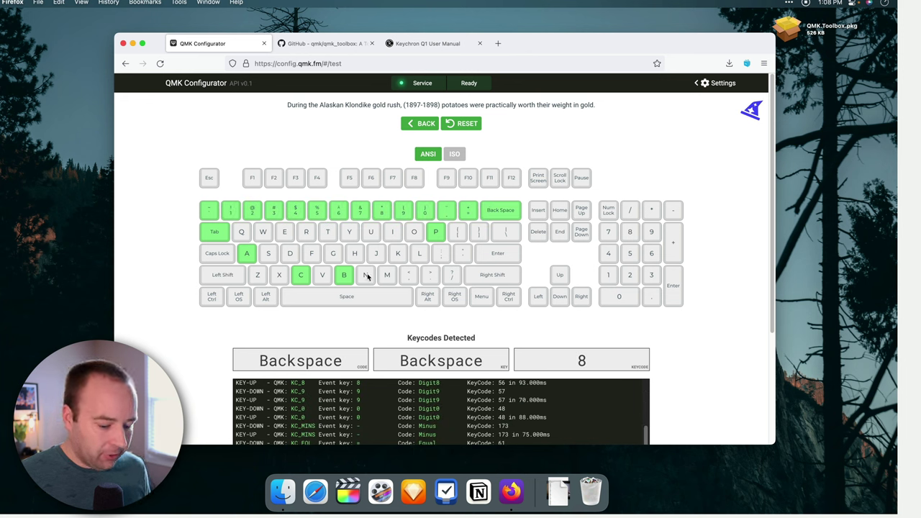
key(Insert)
key(Page_Up)
key(Page_Down)
key(Home)
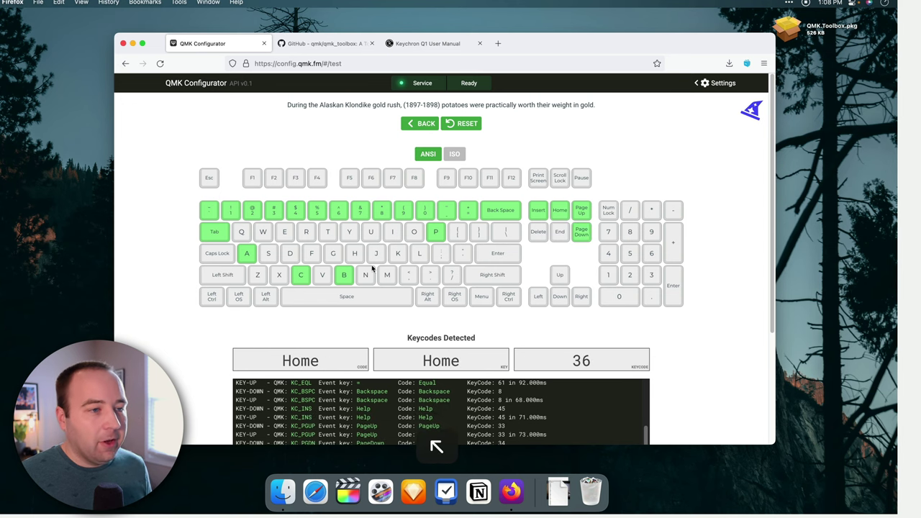
- Leave the keyboard tester, accepting the default keymap, and upload abc_layout.json from Downloads to restore the custom keymap
click(423, 126)
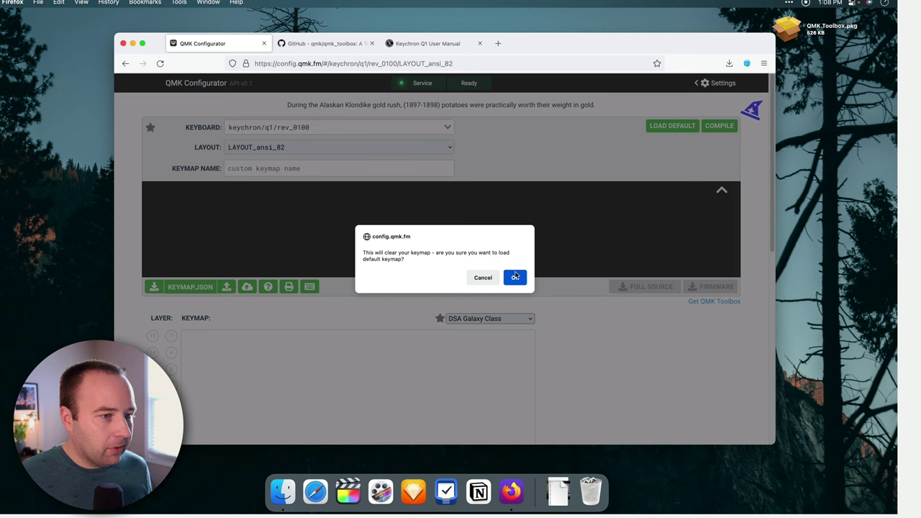
click(515, 277)
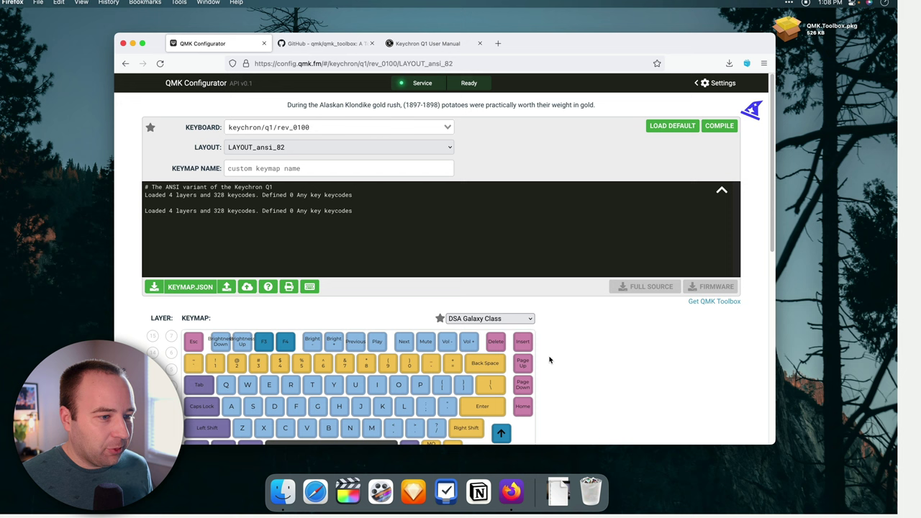
click(229, 287)
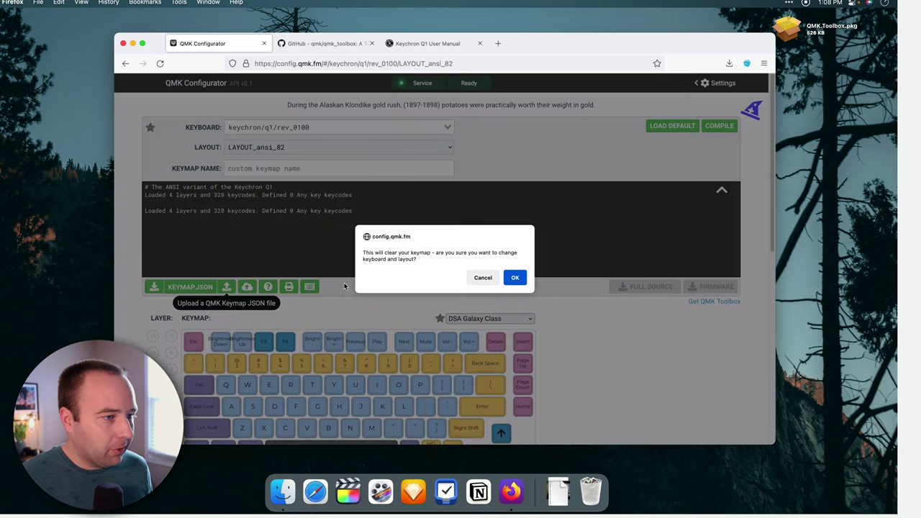
click(515, 278)
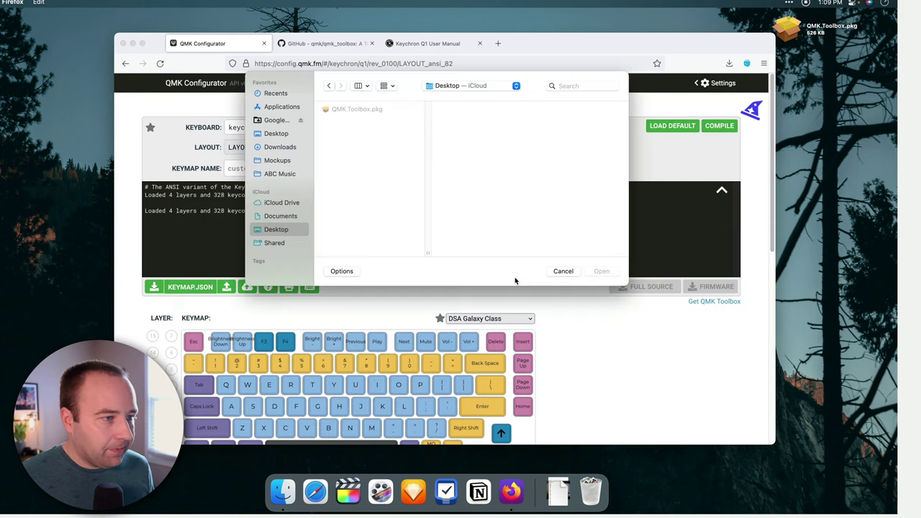
click(268, 147)
click(354, 141)
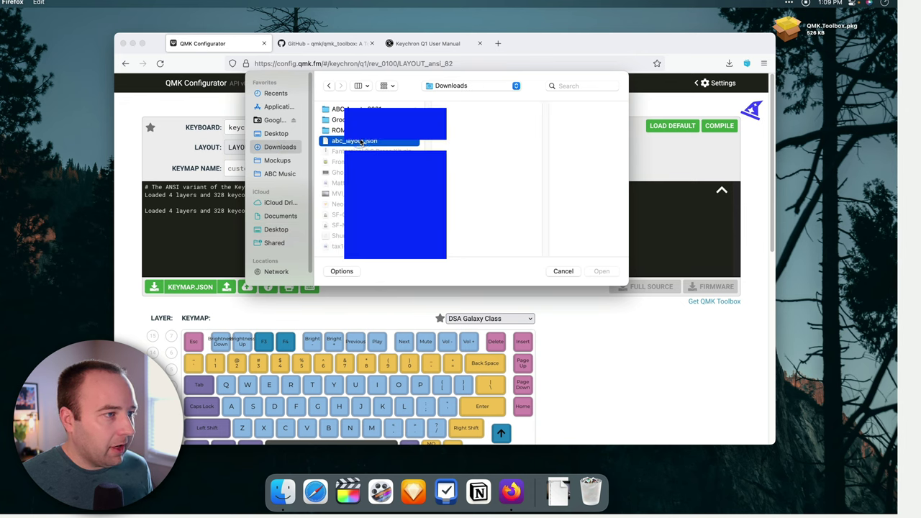
click(602, 271)
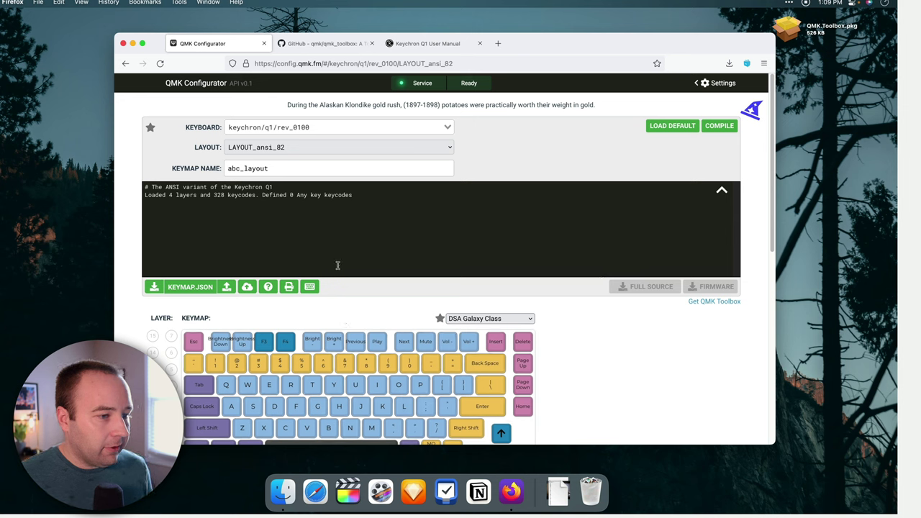
- Check the restored keymap's assignments on layers 1, 2 and 3, and return to layer 0
scroll(407, 356, down, 1)
scroll(406, 356, down, 3)
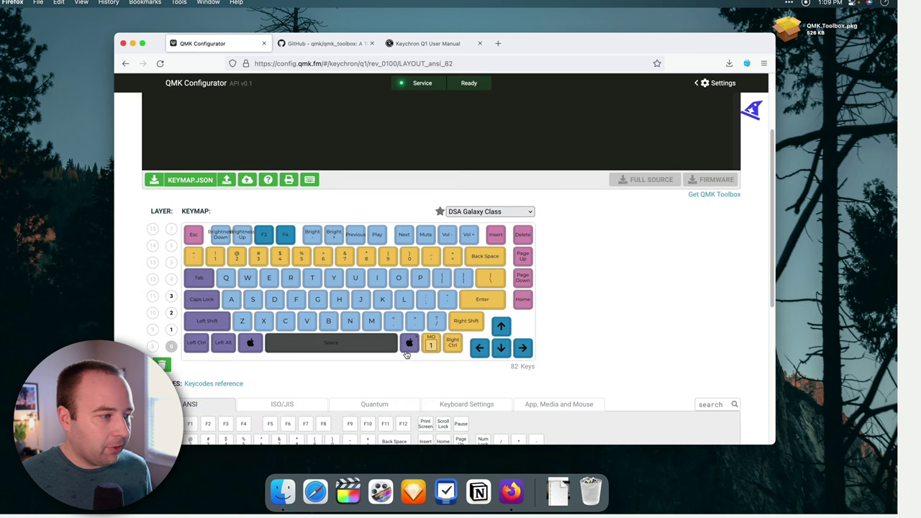
click(171, 329)
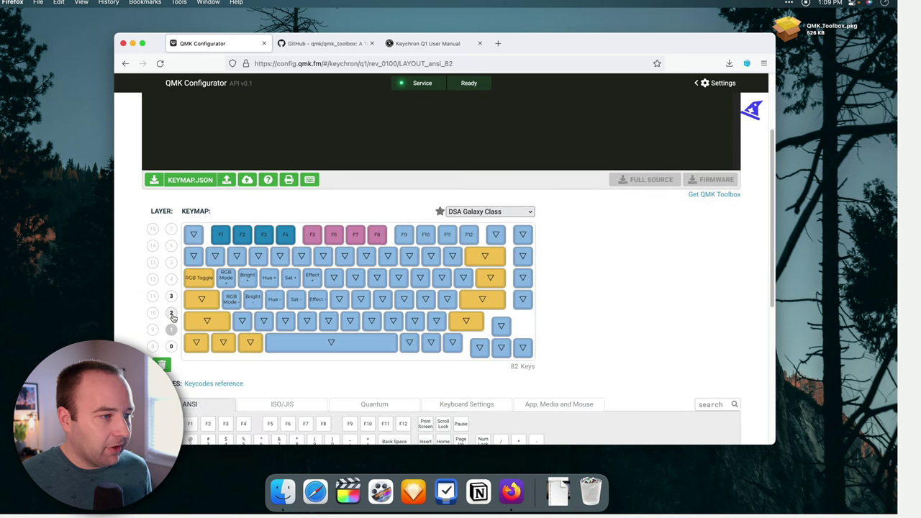
click(172, 315)
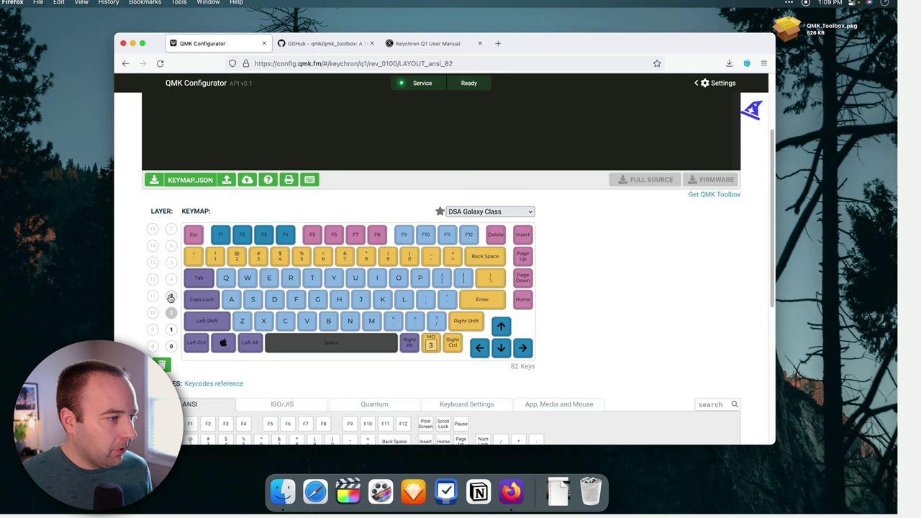
click(171, 297)
click(171, 346)
scroll(271, 348, up, 3)
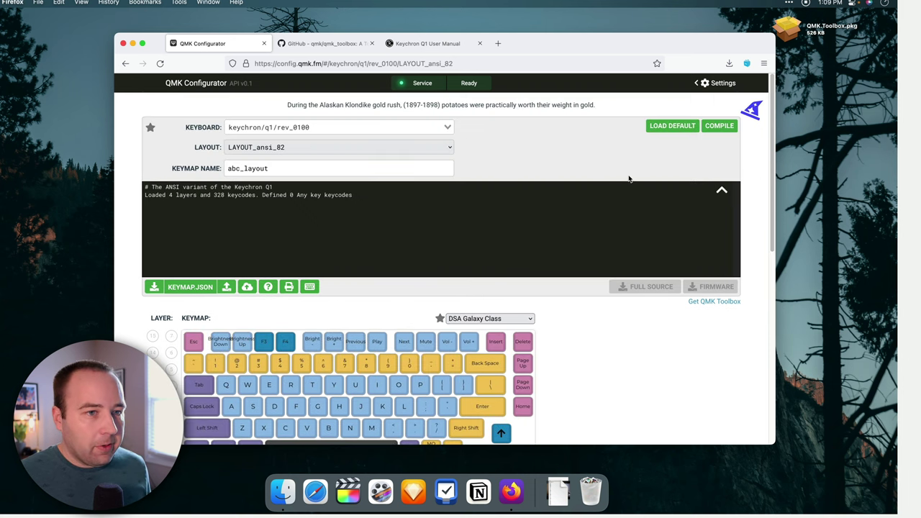
- Compile the abc_layout firmware and save its hex file while staying on the page, with hex files saved automatically
click(714, 126)
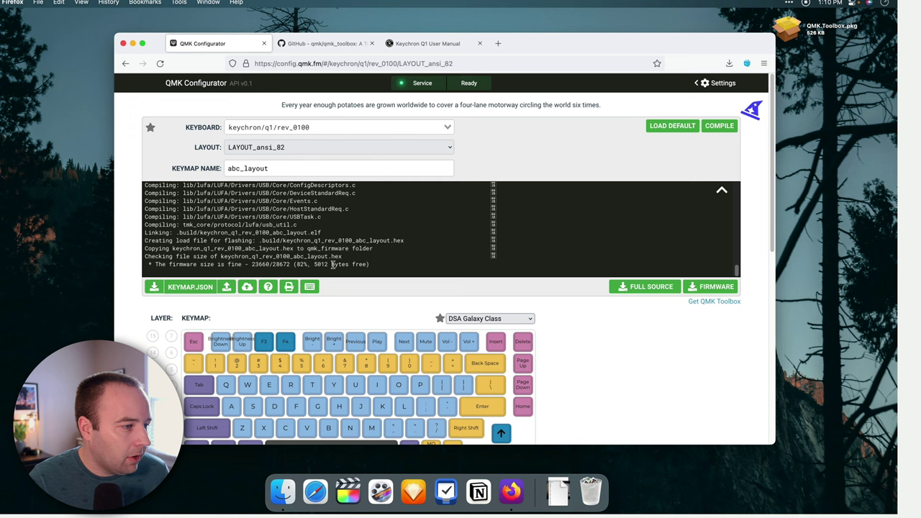
click(713, 286)
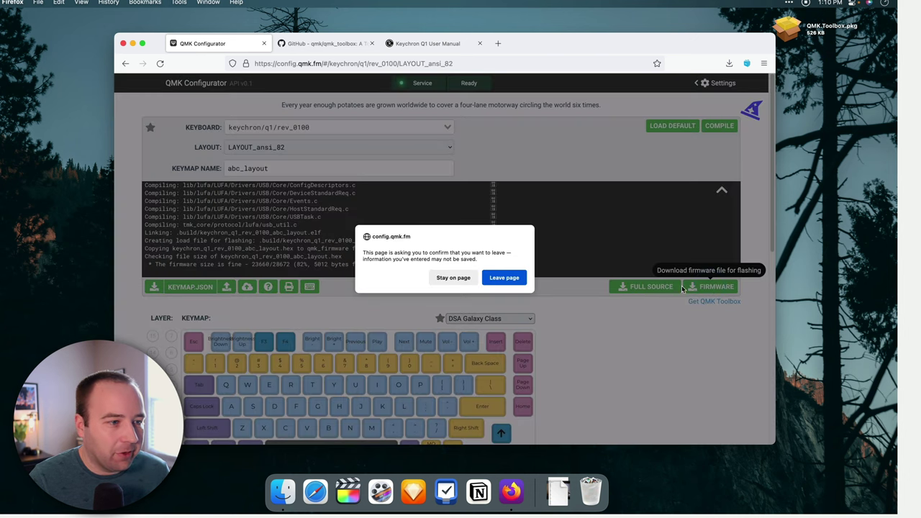
click(441, 280)
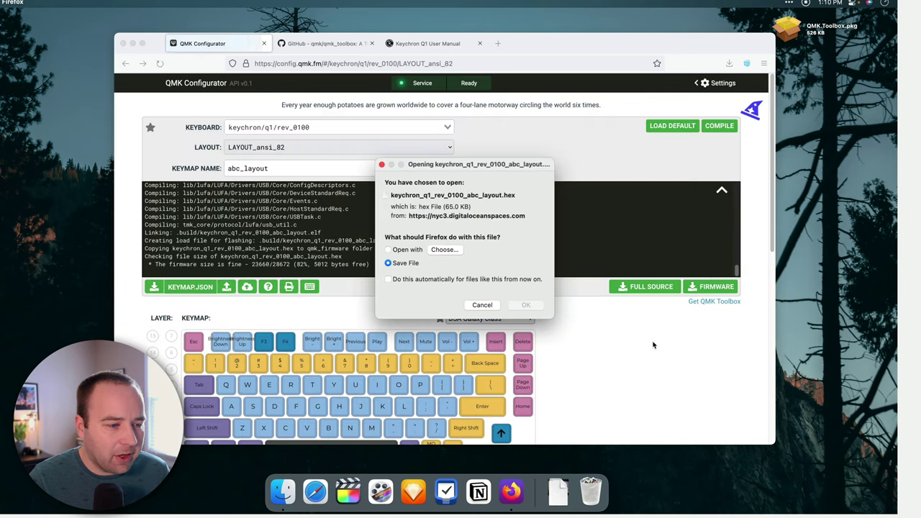
click(403, 279)
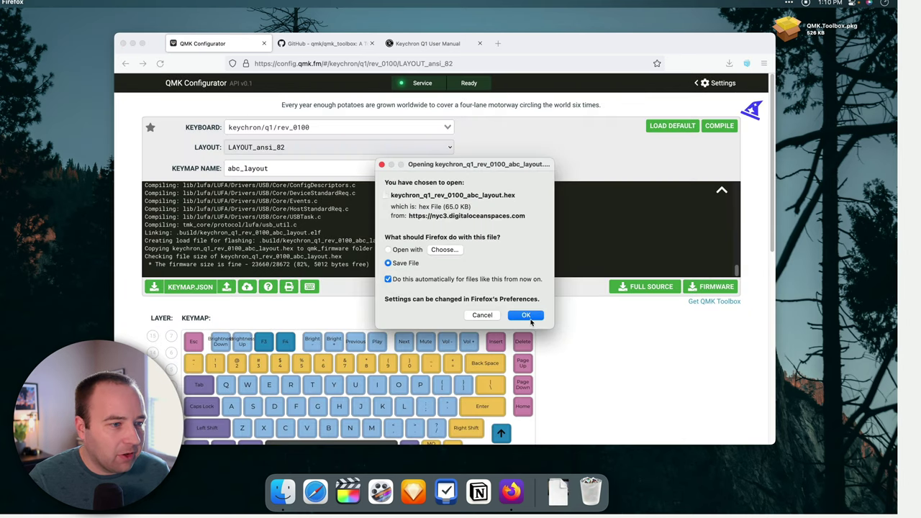
click(531, 319)
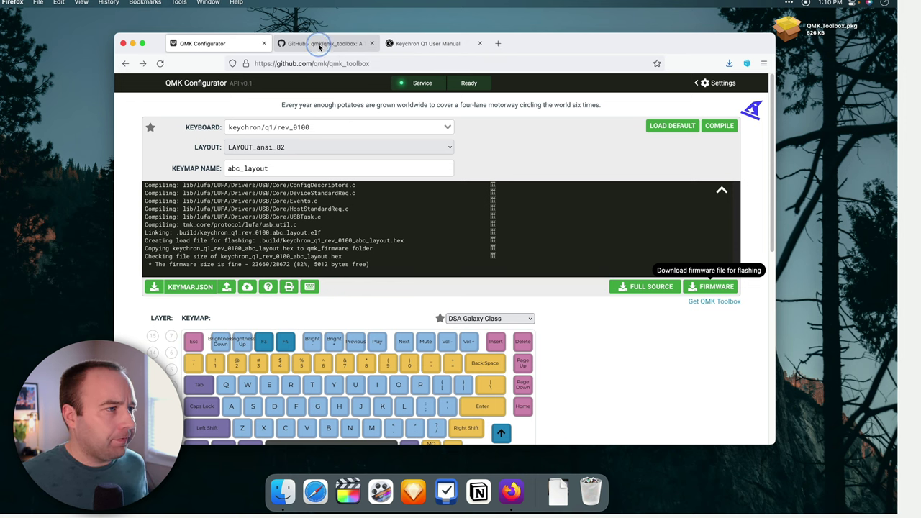
- Open the releases page of the qmk_toolbox GitHub repository and look over the download files of version 0.1.1
click(319, 45)
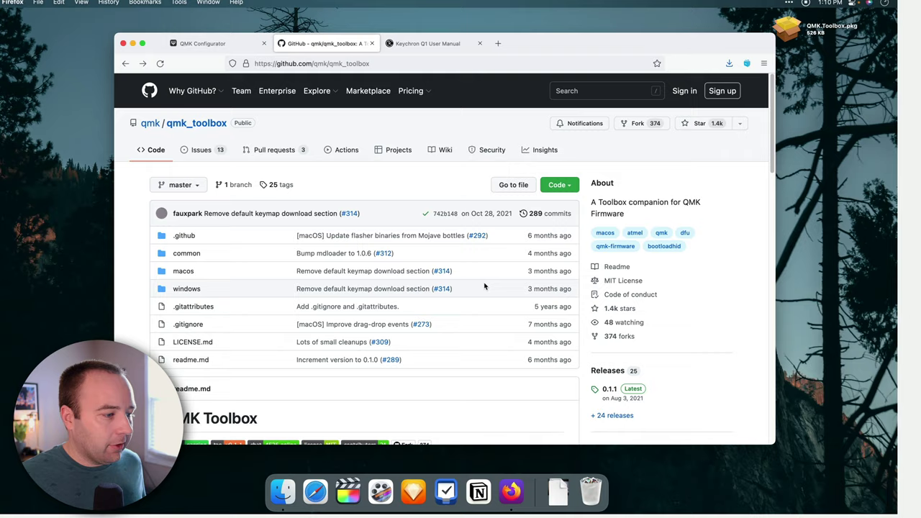
scroll(484, 286, down, 5)
scroll(484, 286, up, 3)
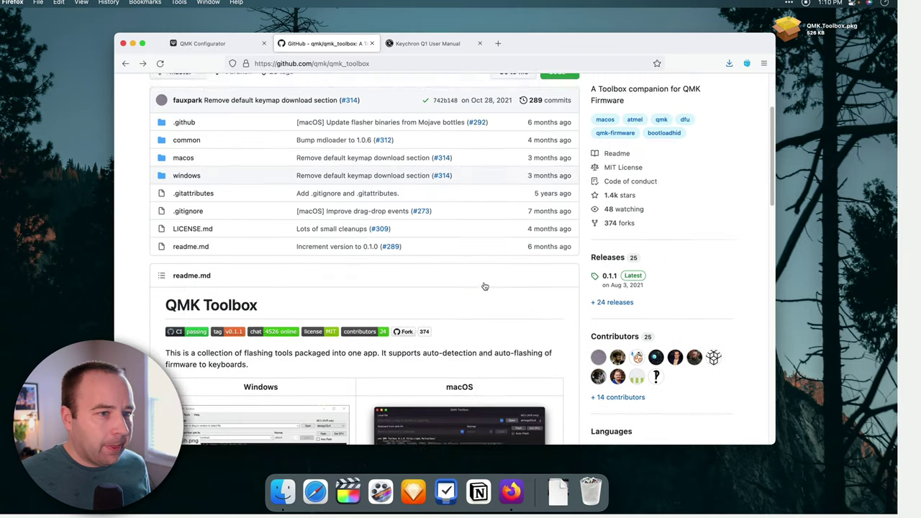
scroll(484, 286, up, 3)
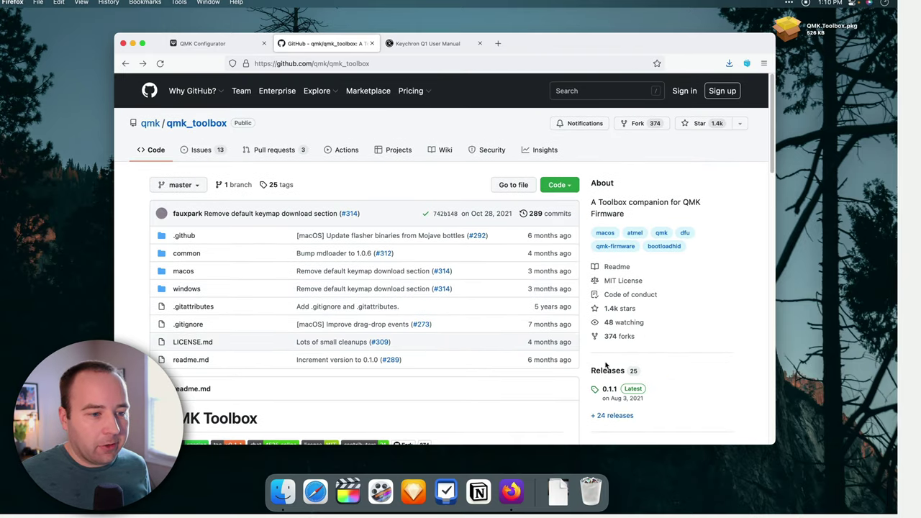
click(607, 370)
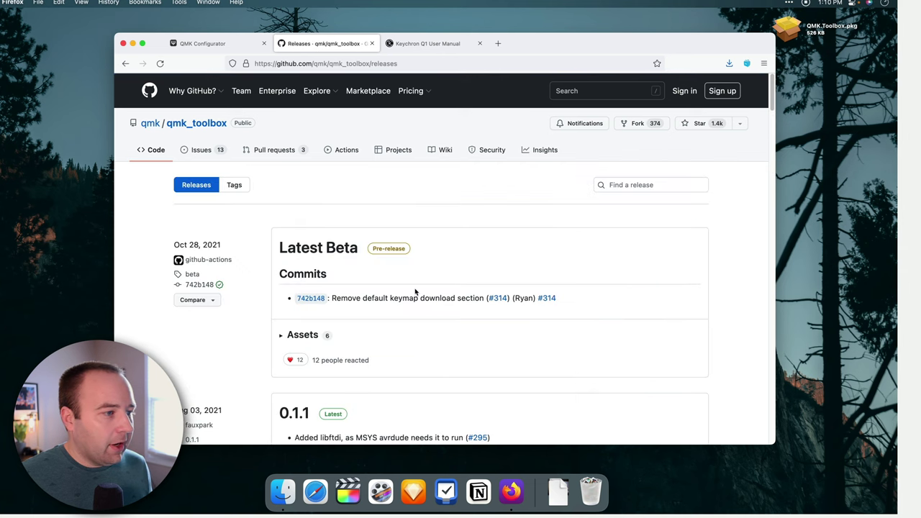
scroll(412, 292, down, 5)
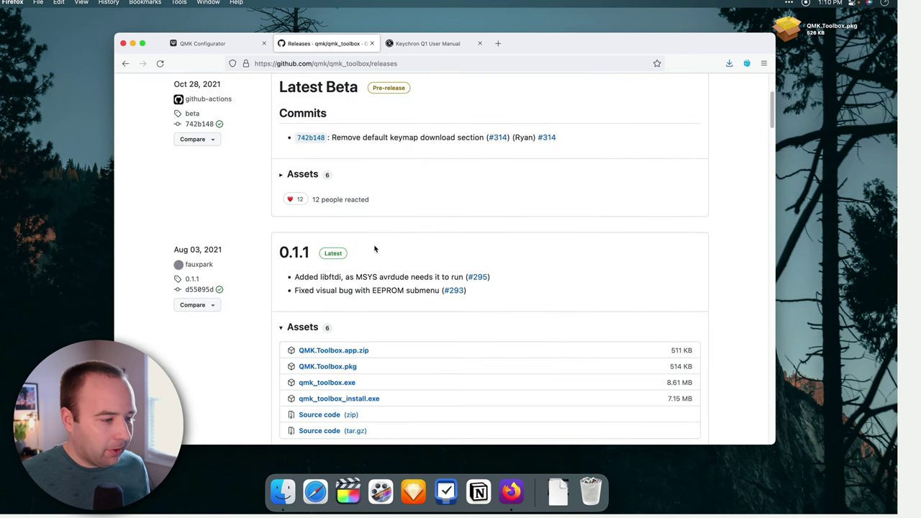
scroll(387, 295, down, 1)
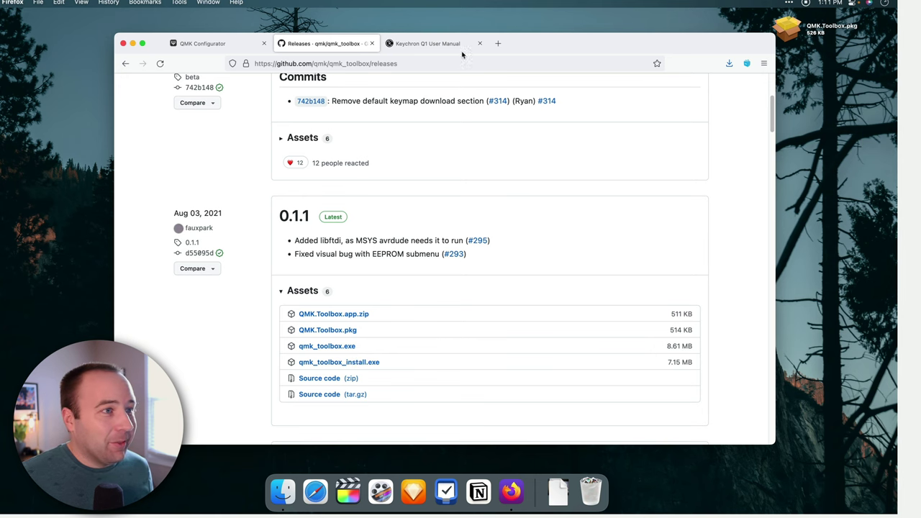
- Hide the browser and open the QMK.Toolbox.pkg installer from the desktop, allowing it to run despite the unverified developer
key(super+h)
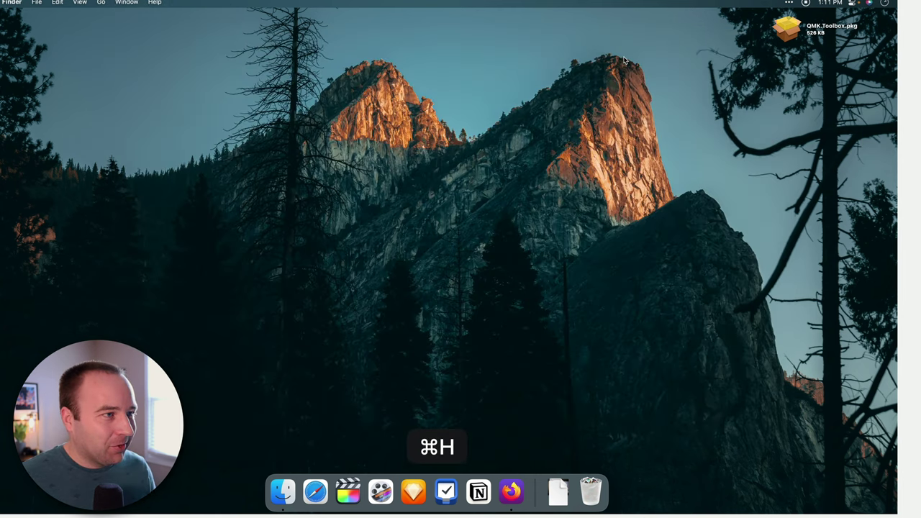
double_click(789, 31)
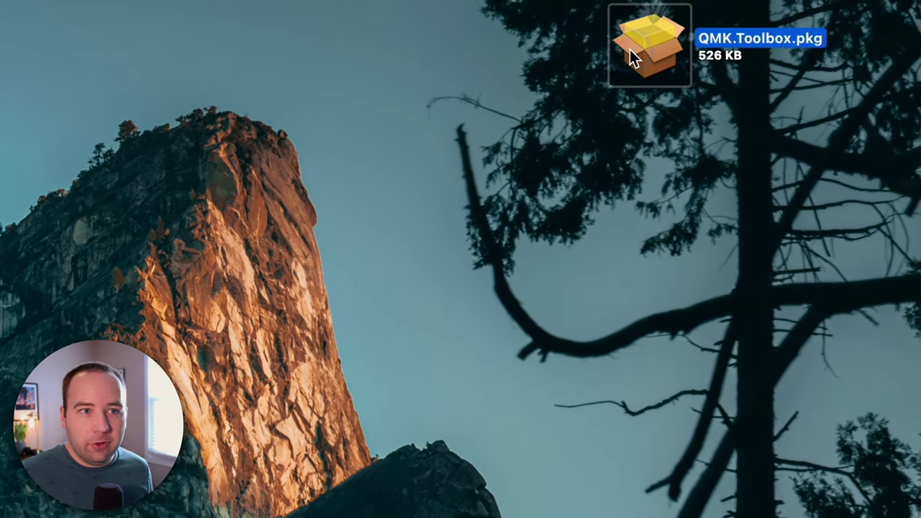
right_click(668, 53)
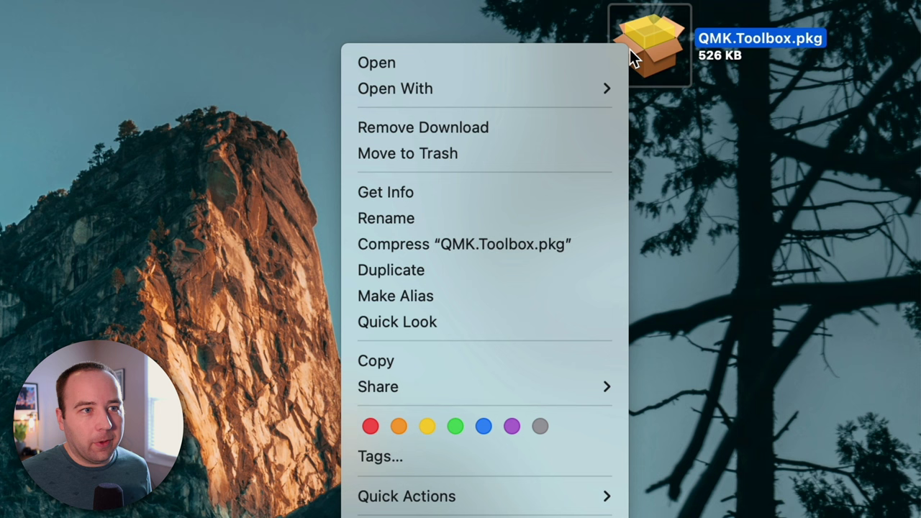
click(530, 64)
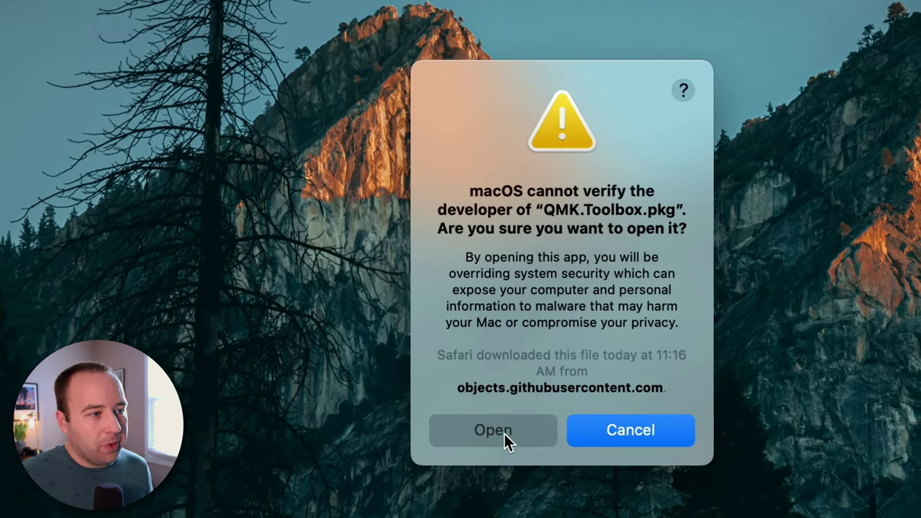
click(504, 434)
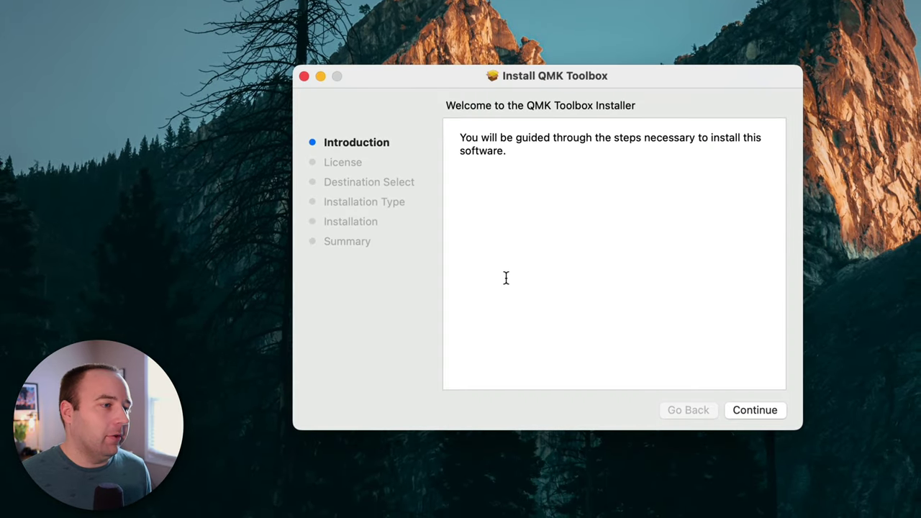
- Start the QMK Toolbox installation, agree to the license, and accept Macintosh HD as the destination
click(770, 421)
click(765, 411)
click(718, 291)
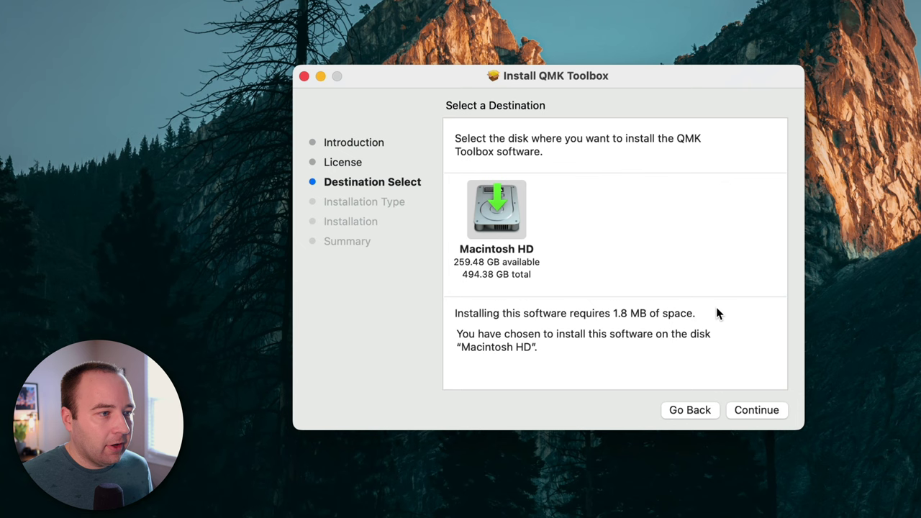
click(756, 409)
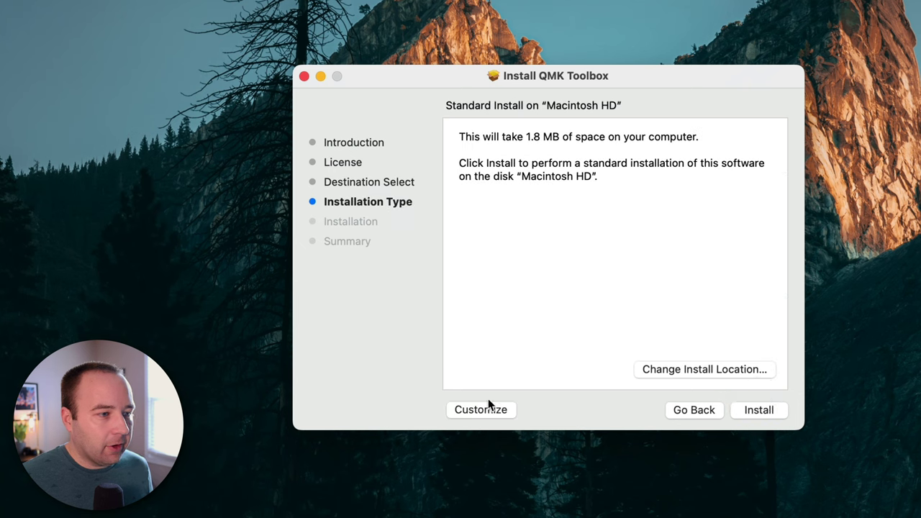
- Install the QMK Toolbox package through the custom install, authorize it with the account password, and finish the installer
click(485, 408)
click(475, 412)
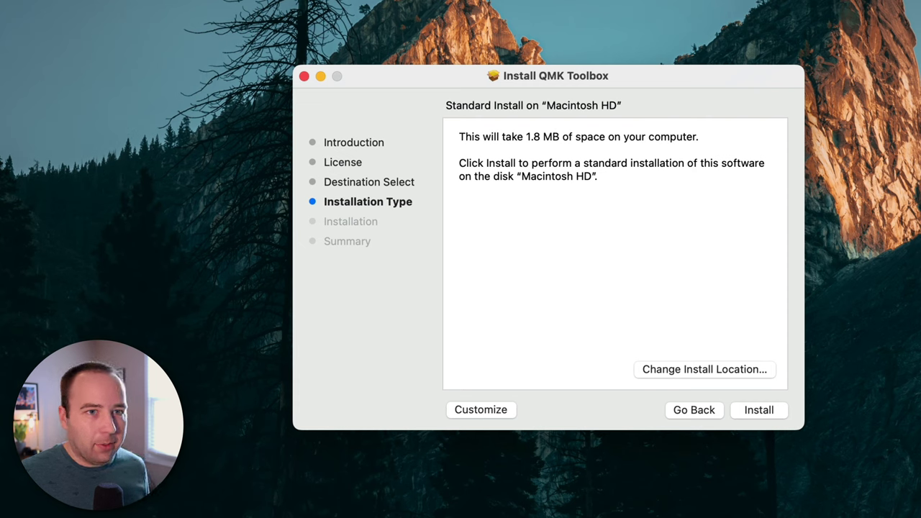
click(480, 410)
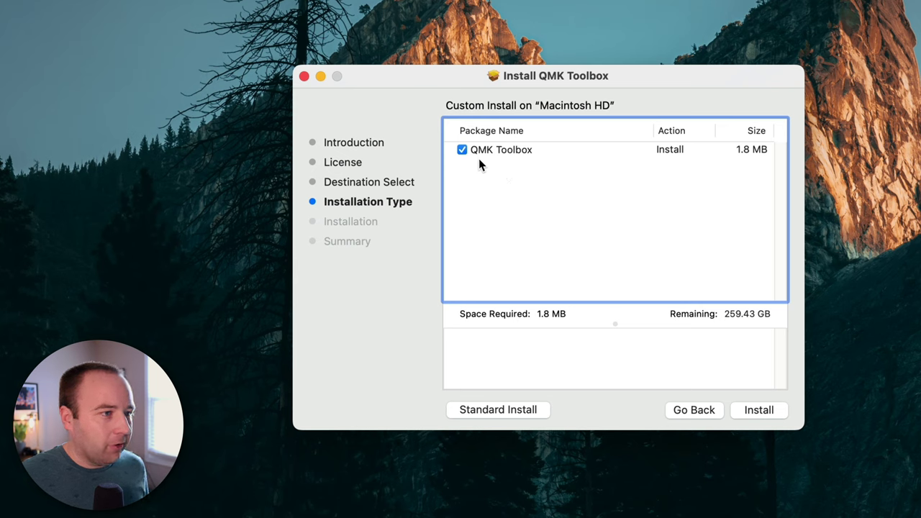
click(752, 413)
text(****)
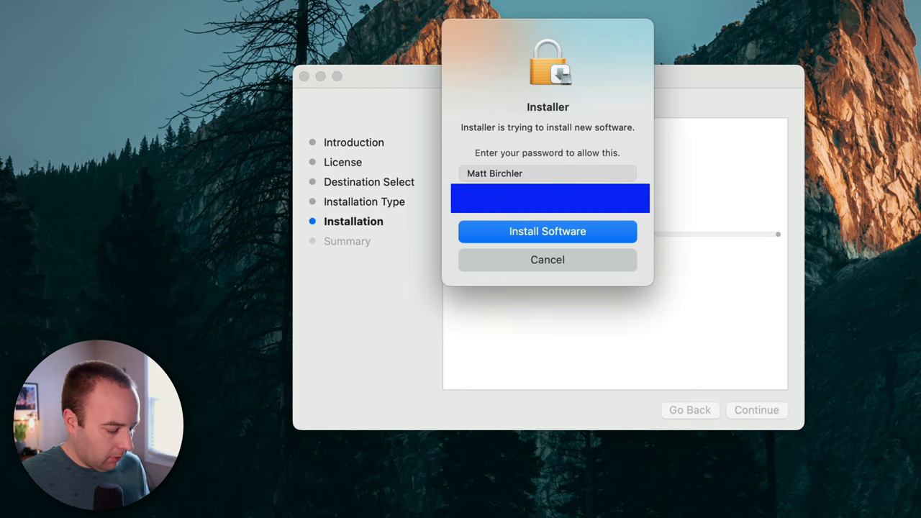
key(Return)
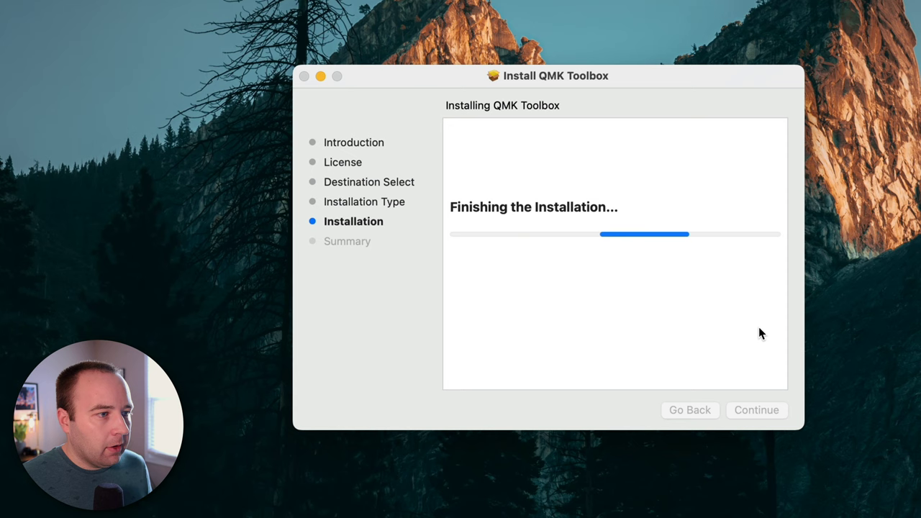
click(752, 407)
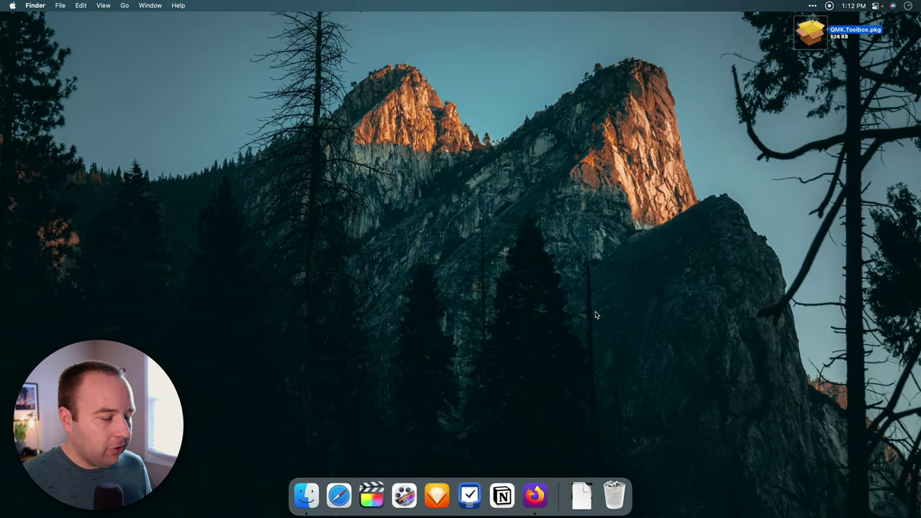
- Search the Mac's app launcher for "qmk" and launch QMK Toolbox
key(alt+space)
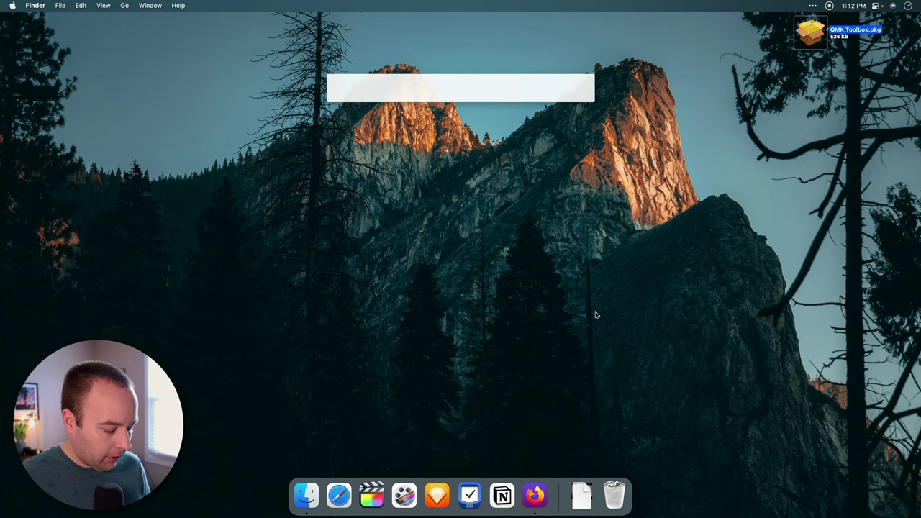
text(qmk)
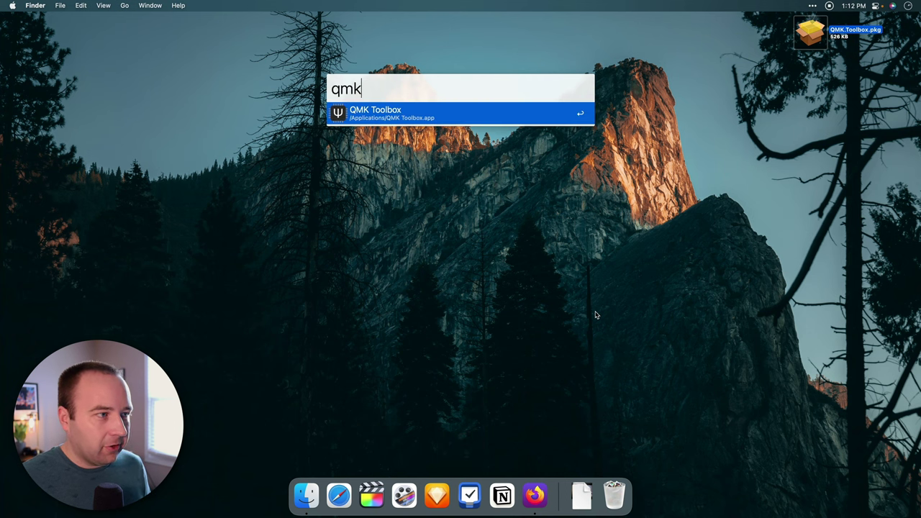
key(Return)
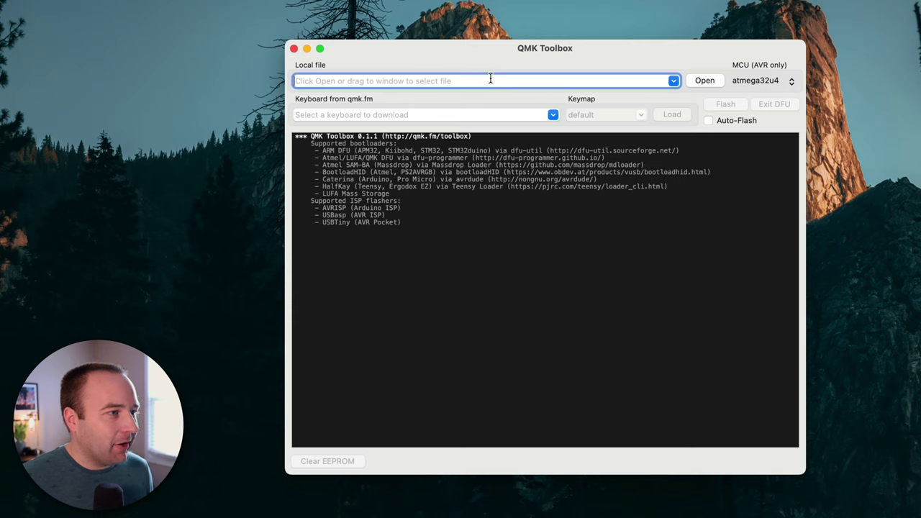
- Load keychron_q1_rev_0100_abc_layout.hex from the Downloads folder as the local firmware file
click(674, 82)
click(673, 81)
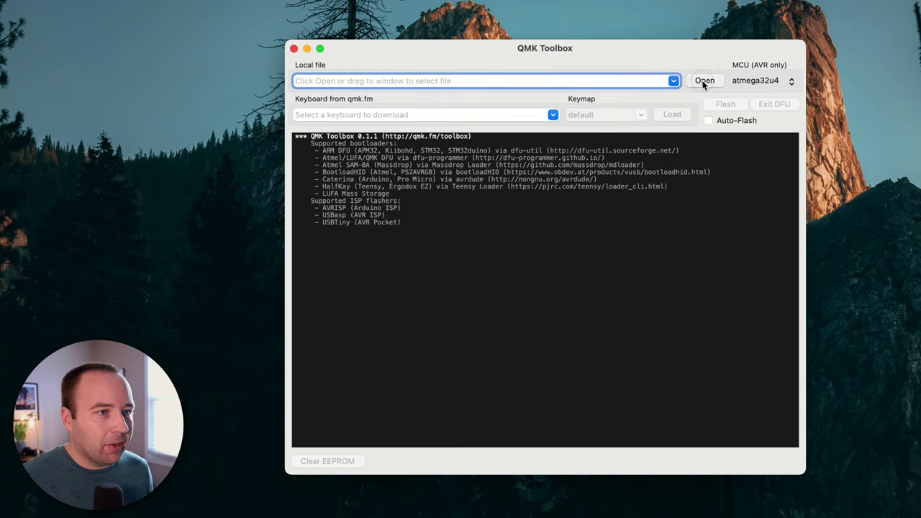
click(705, 81)
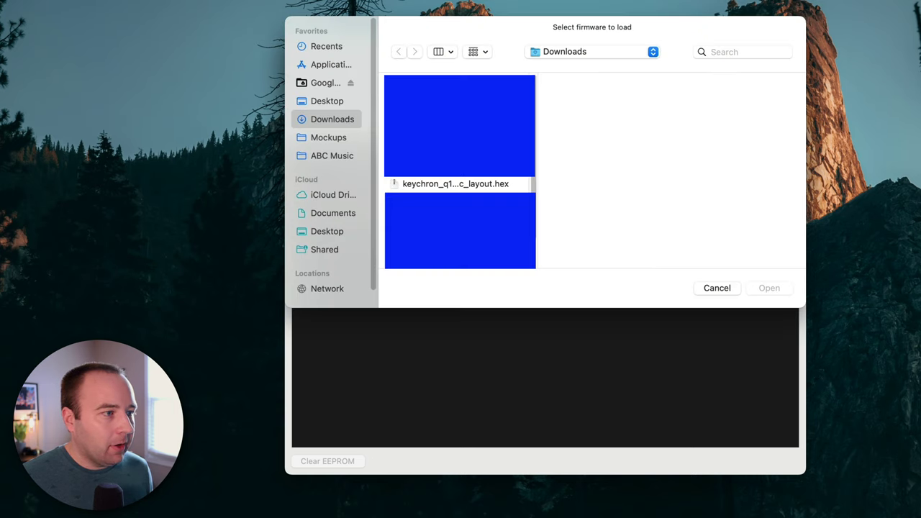
click(425, 185)
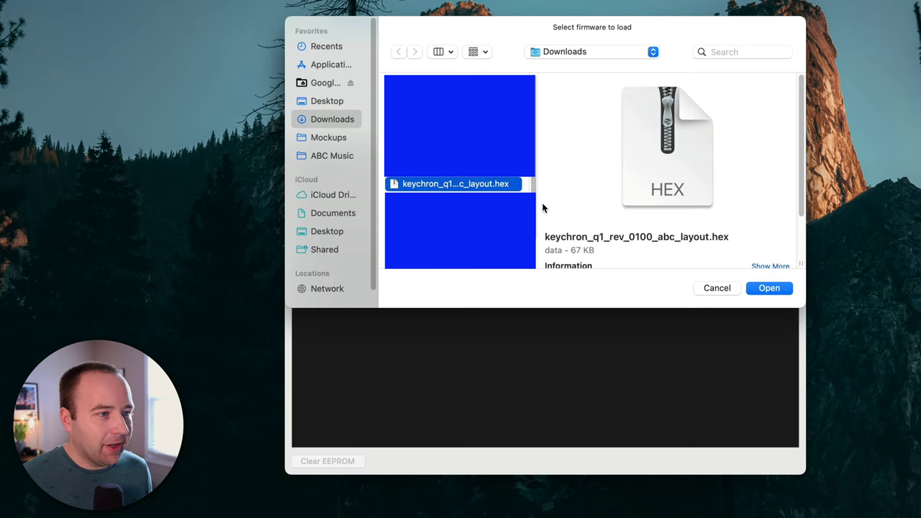
click(768, 288)
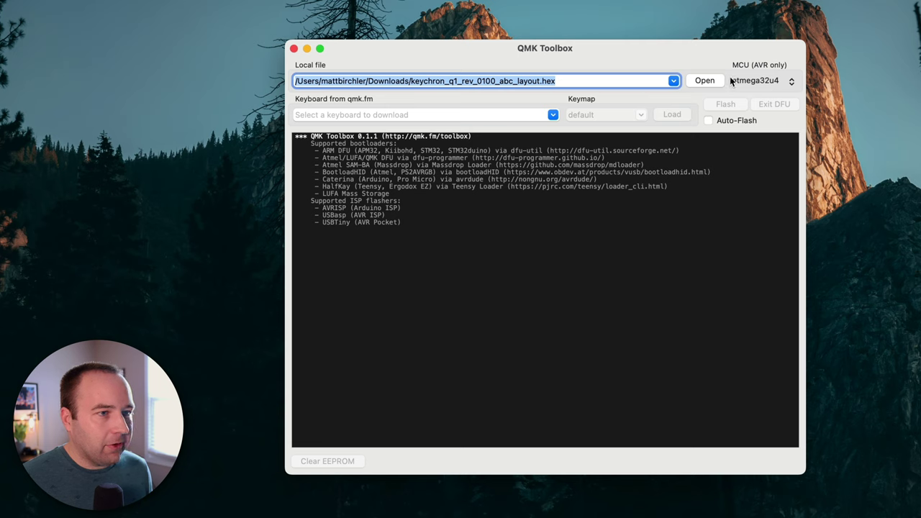
- Look through the available MCU types and keep atmega32u4
click(761, 80)
click(791, 83)
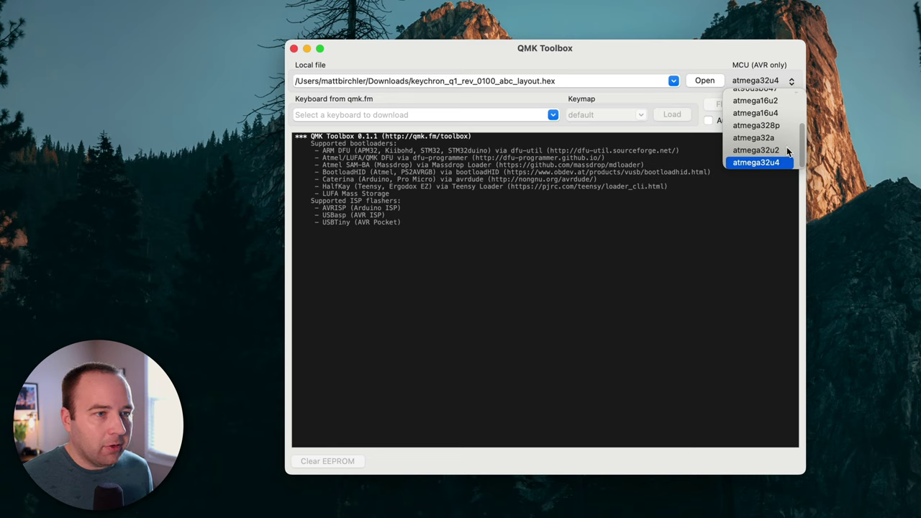
scroll(784, 152, up, 5)
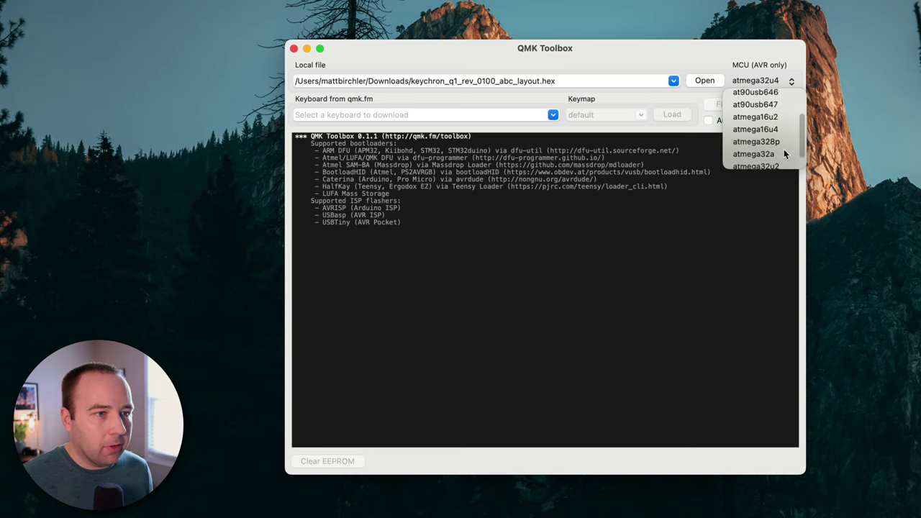
click(780, 79)
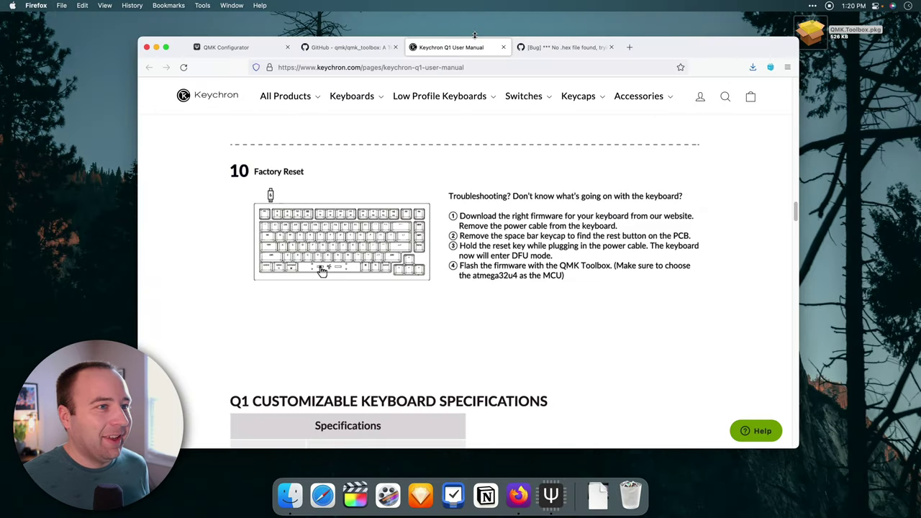
- Read GitHub issue #140 about the missing hex file, focusing on the maintainer's advice on bootloader mode and flashing a local file
click(565, 46)
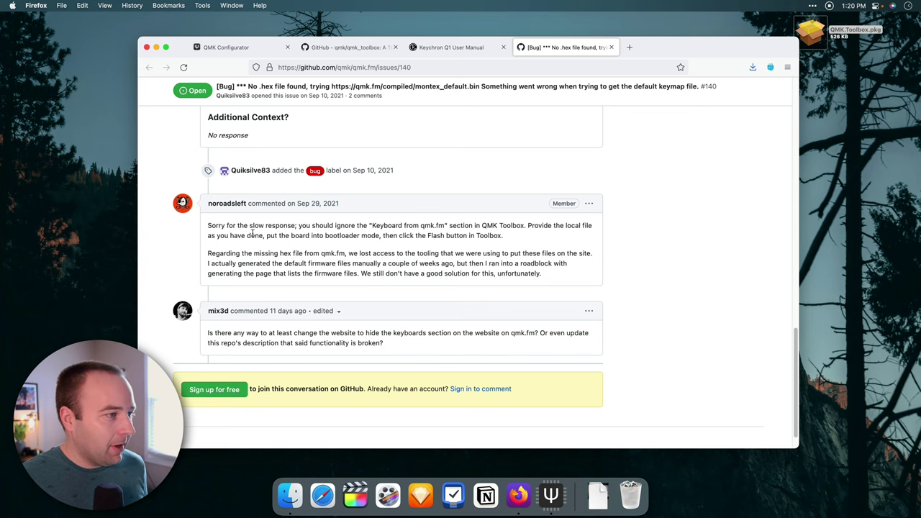
scroll(280, 211, up, 1)
scroll(292, 205, up, 10)
scroll(310, 226, down, 11)
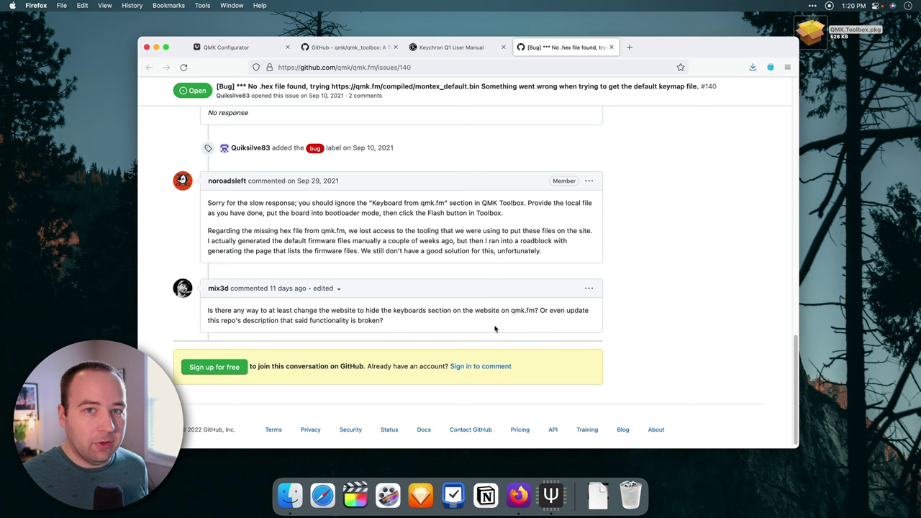
drag(336, 214, 413, 214)
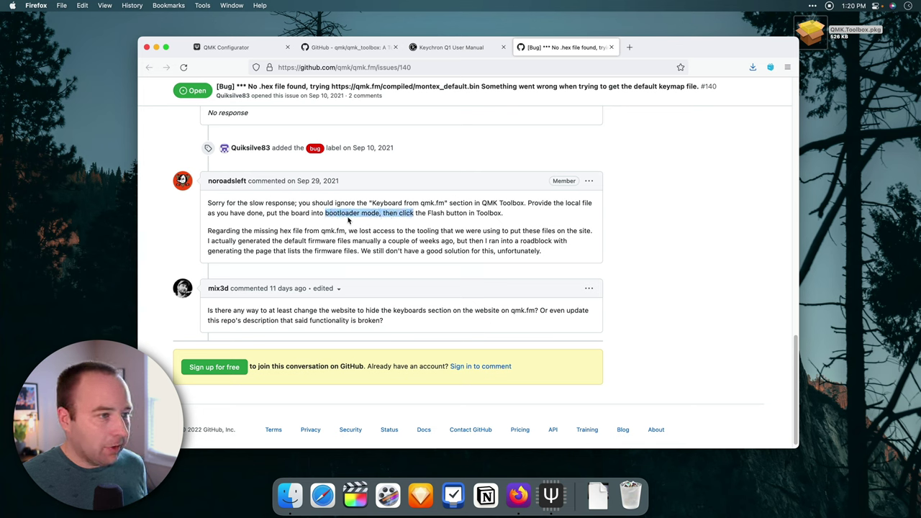
click(407, 226)
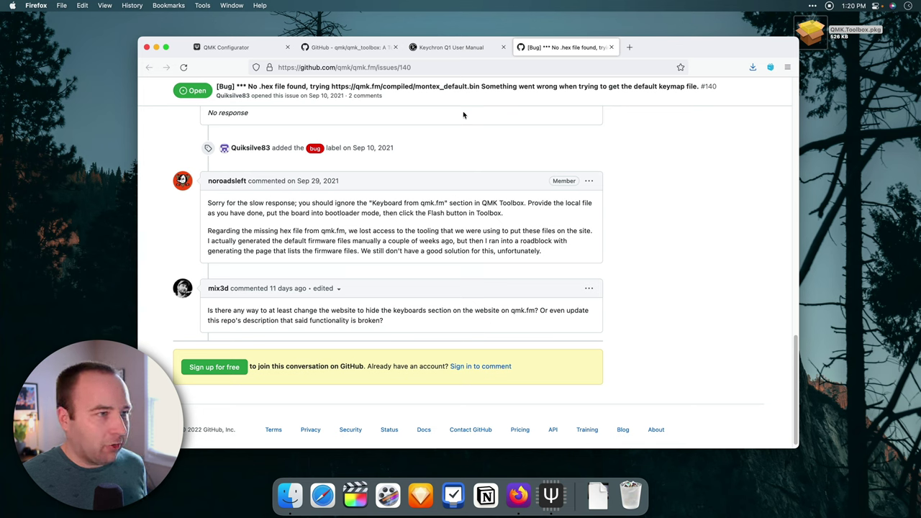
- Switch to QMK Toolbox, try to flash the loaded firmware, and return to the Factory Reset instructions in the Keychron Q1 manual
click(551, 494)
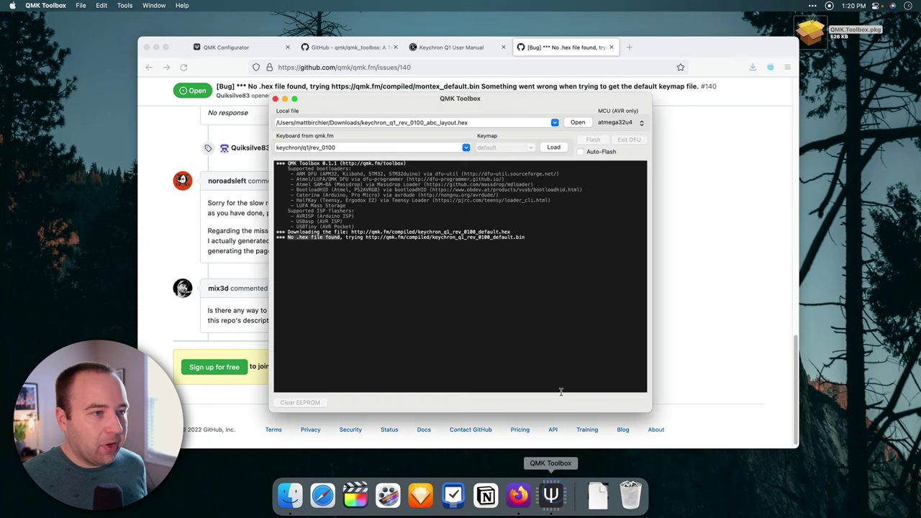
click(592, 141)
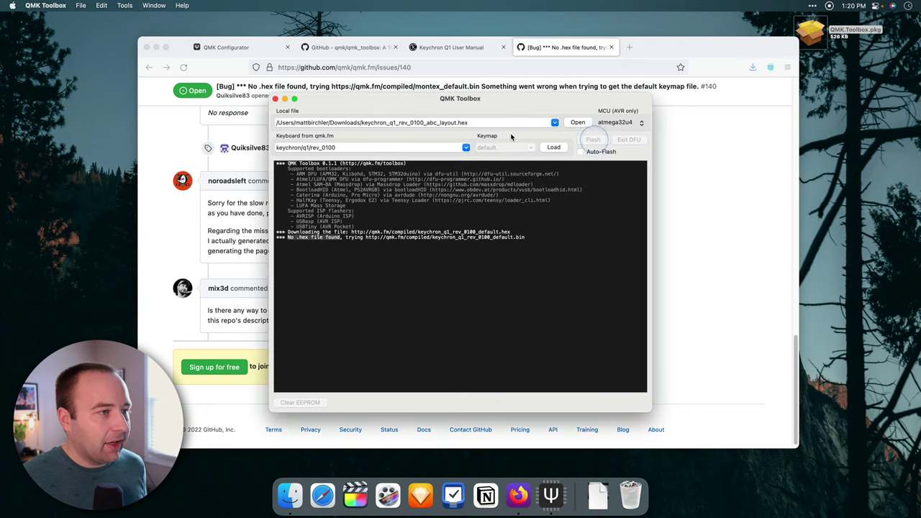
click(455, 48)
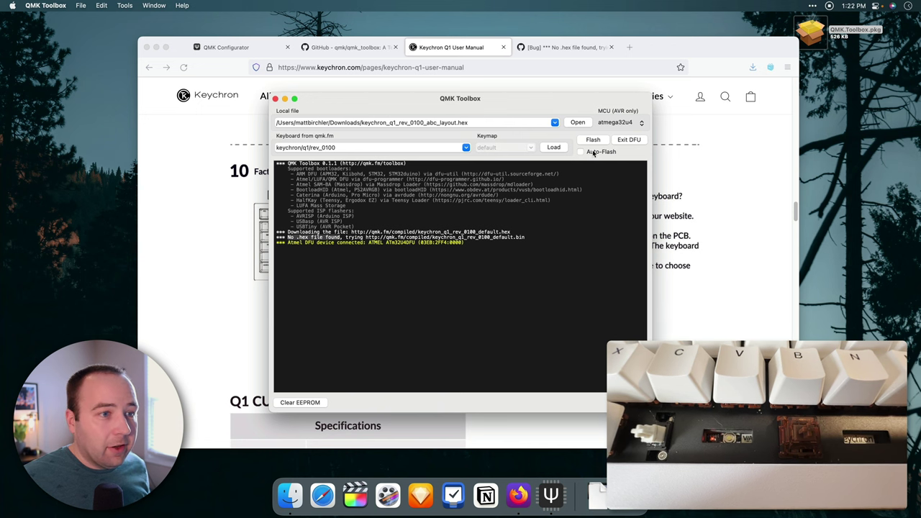
- Flash the loaded keychron_q1_rev_0100_abc_layout.hex firmware to the connected keyboard, and quit QMK Toolbox once it completes
drag(564, 105, 361, 112)
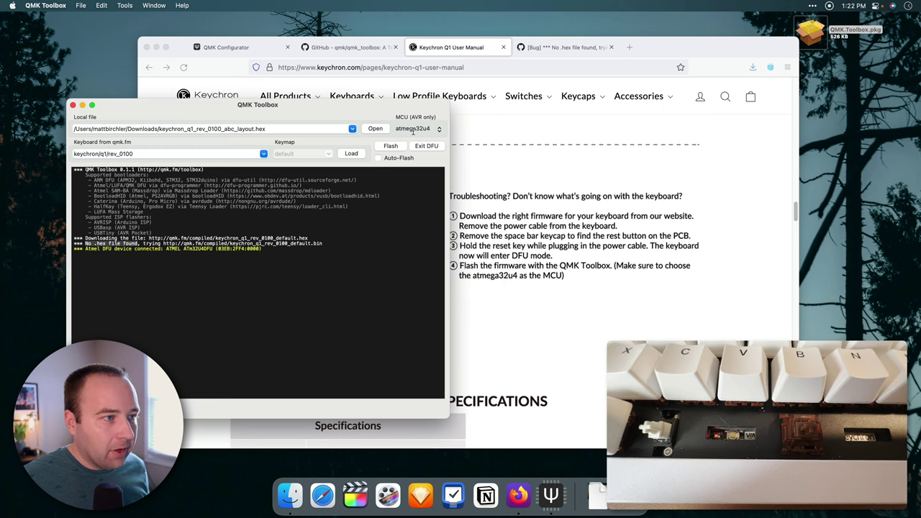
drag(353, 101, 536, 87)
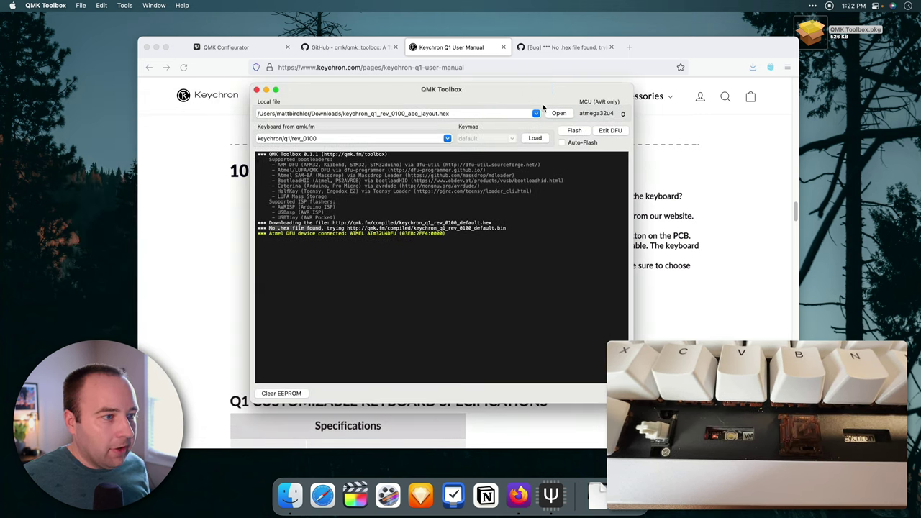
click(574, 130)
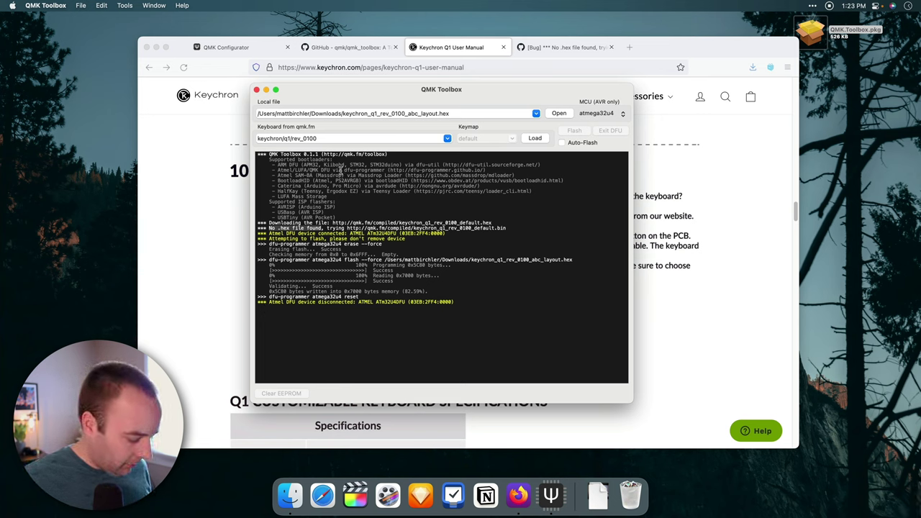
key(super+q)
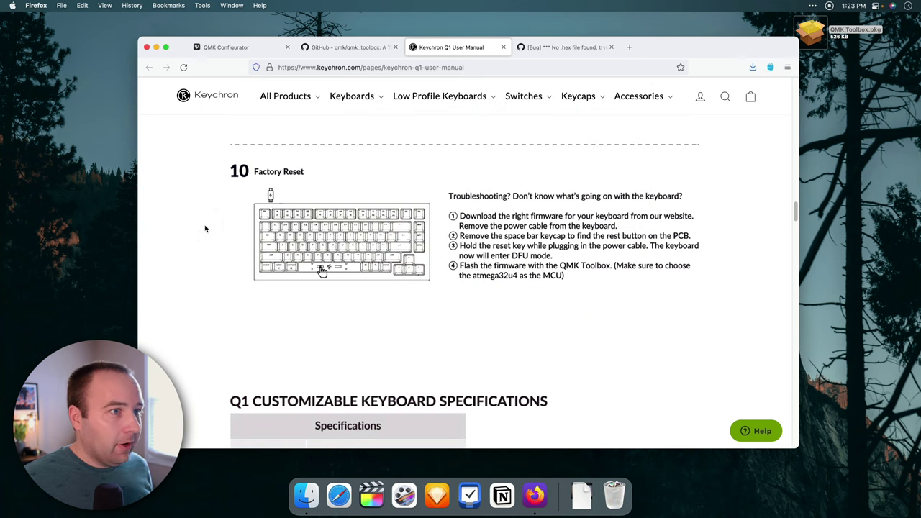
click(417, 67)
click(384, 67)
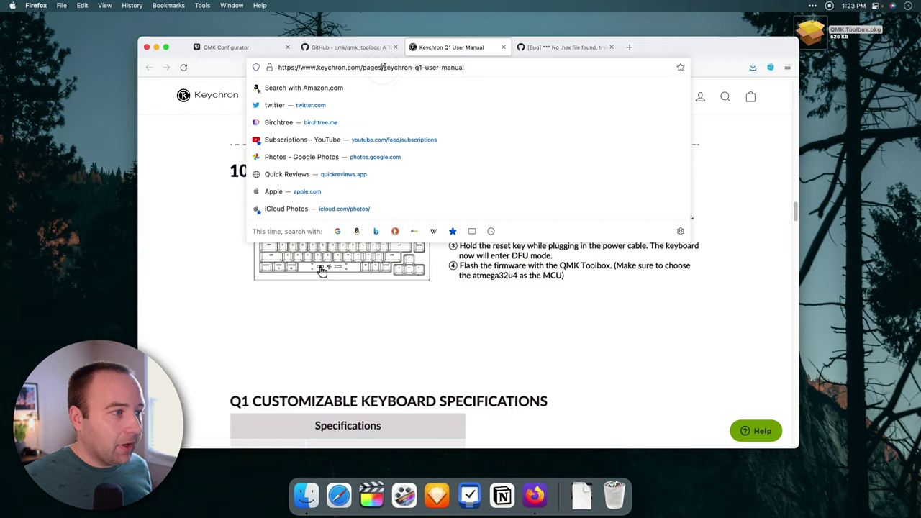
key(Right)
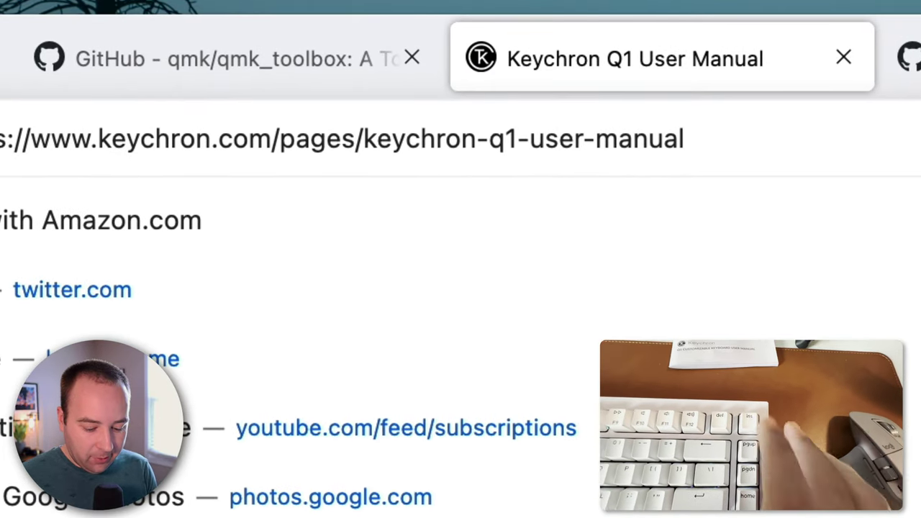
key(Delete)
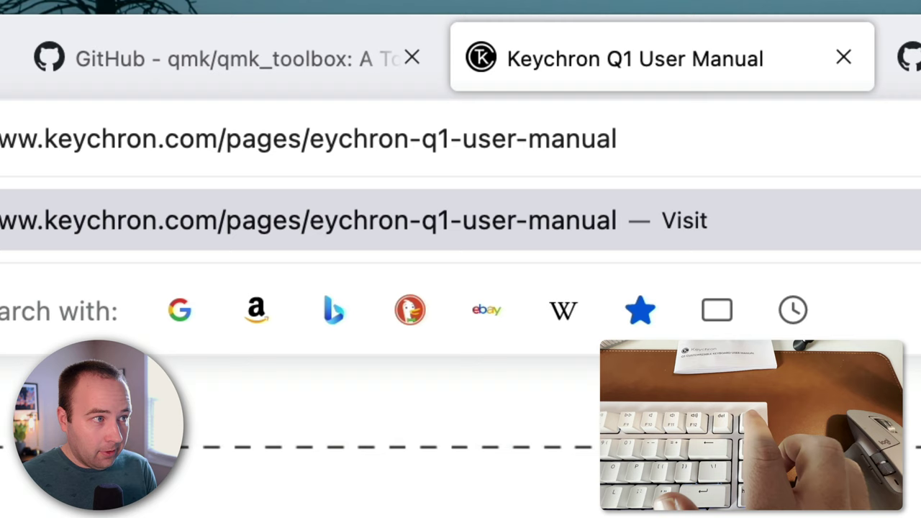
key(Delete)
key(Delete)
key(Delete)
key(Delete)
key(Delete)
key(Delete)
key(Delete)
key(Delete)
key(Delete)
key(Delete)
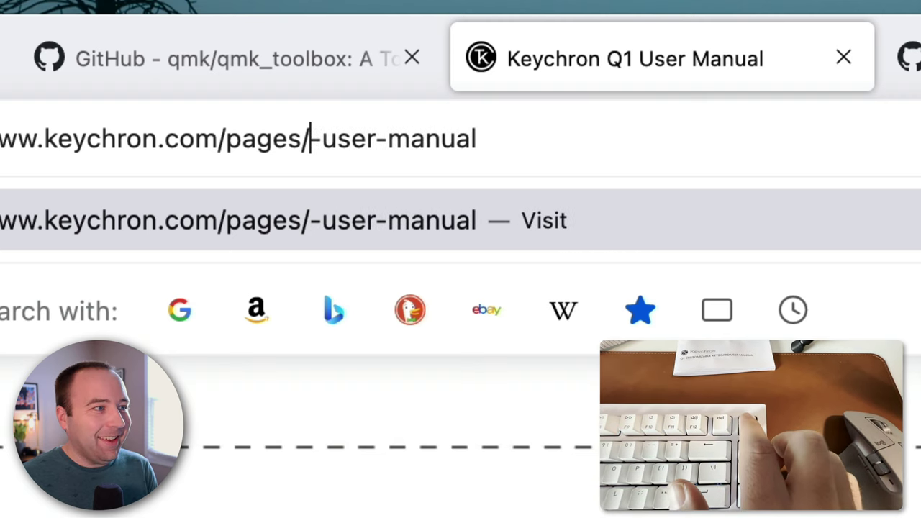
key(Delete)
key(Delete)
key(Delete)
key(Delete)
key(Delete)
key(Delete)
key(Delete)
key(Delete)
key(Delete)
key(Delete)
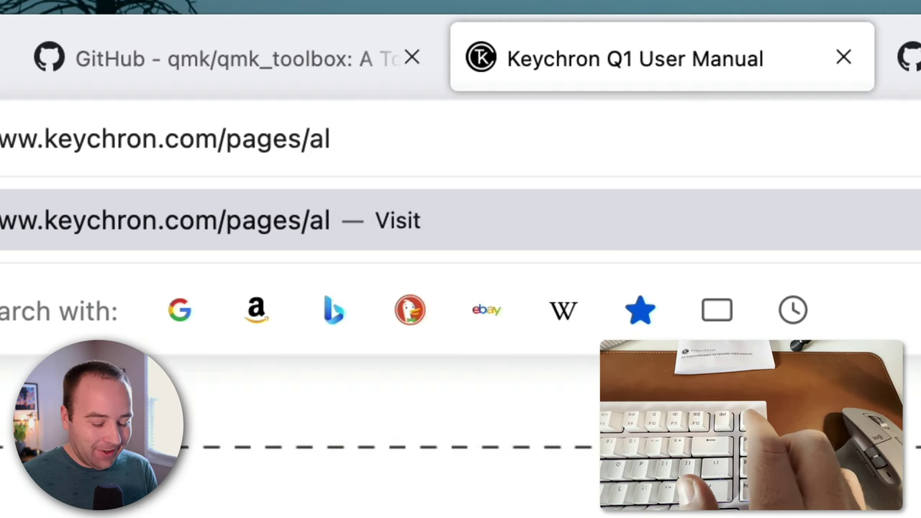
key(Delete)
key(Delete)
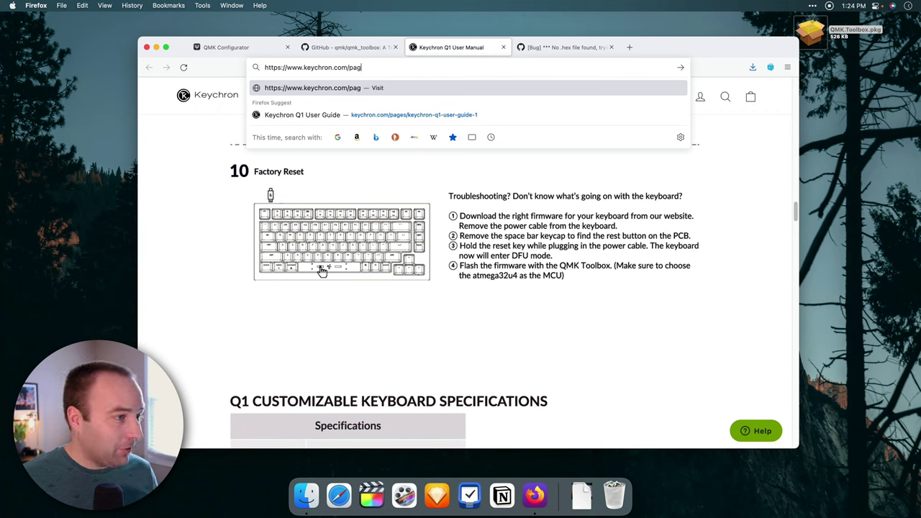
- Test the keyboard's F3, F4 and volume functions on the manual page, and close the page search
key(F3)
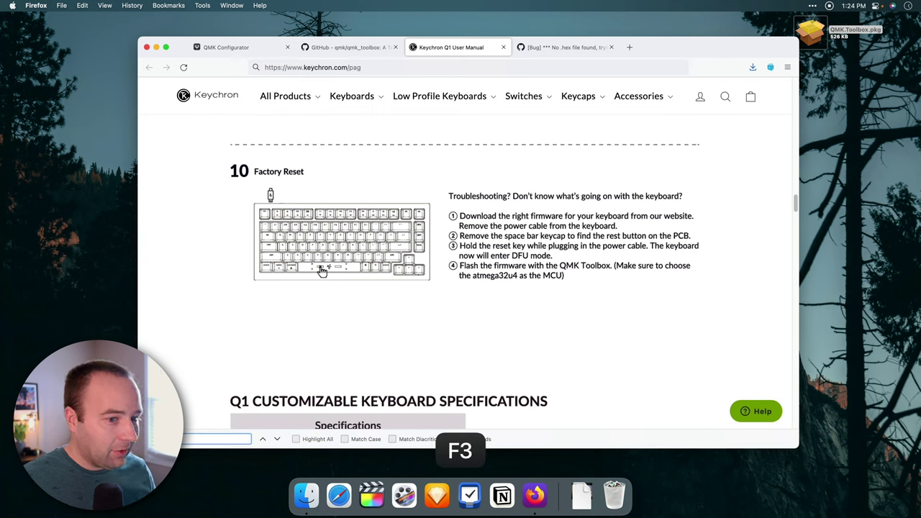
key(F4)
key(F3)
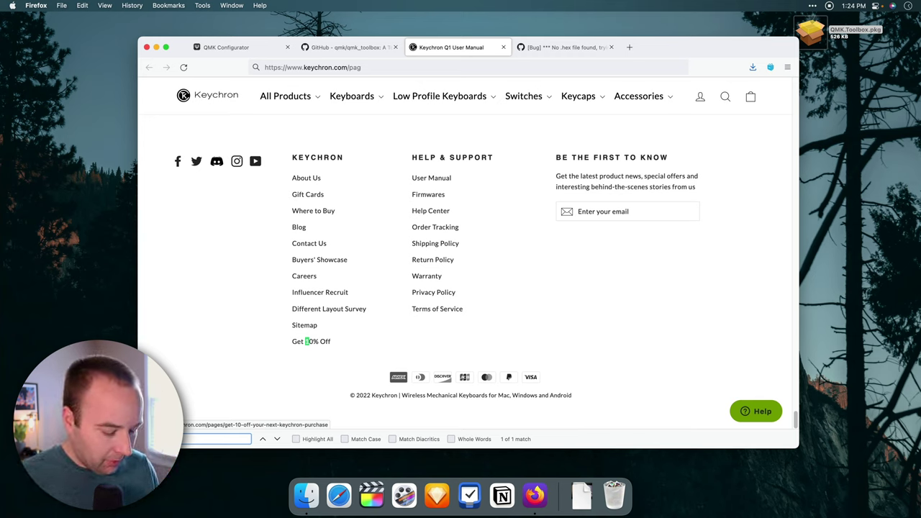
key(XF86AudioRaiseVolume)
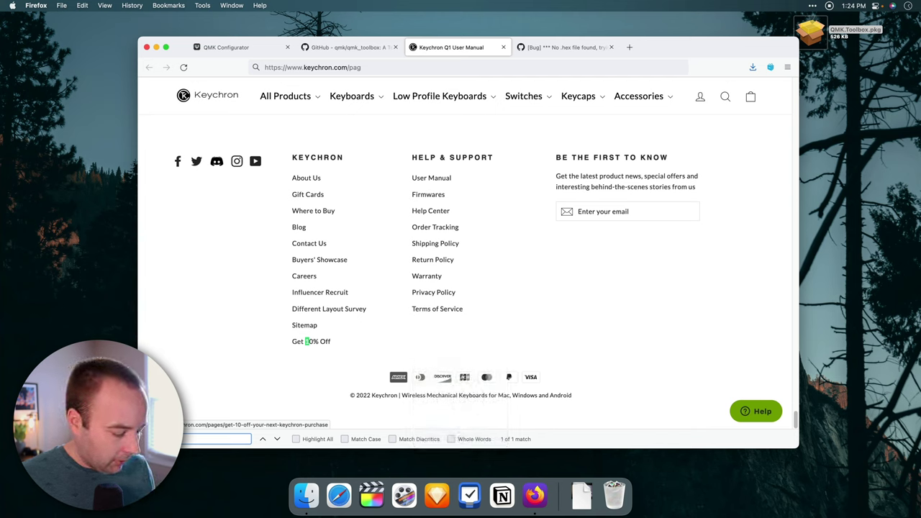
key(F4)
key(F3)
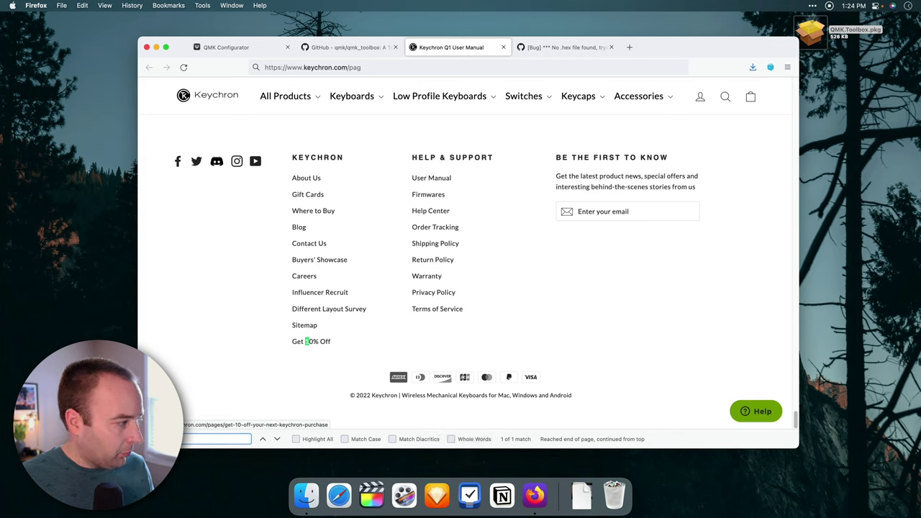
key(F3)
key(F4)
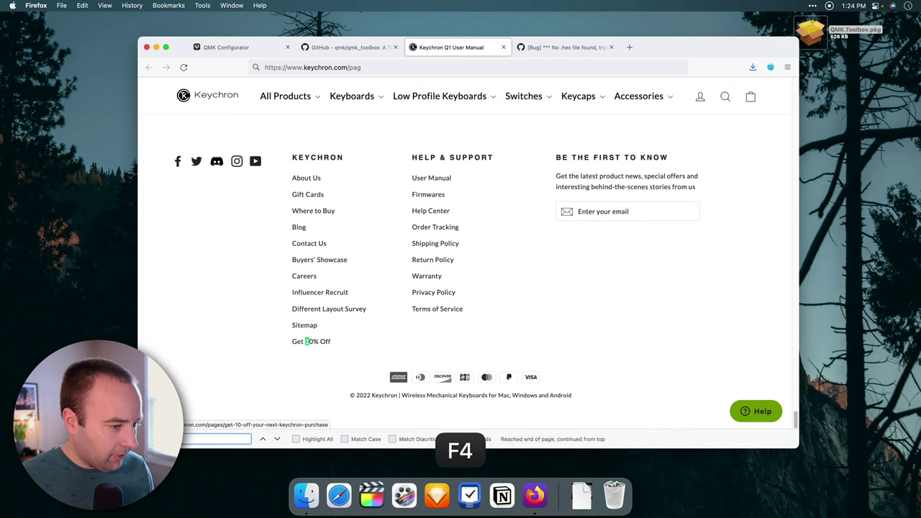
key(F3)
key(F4)
key(F3)
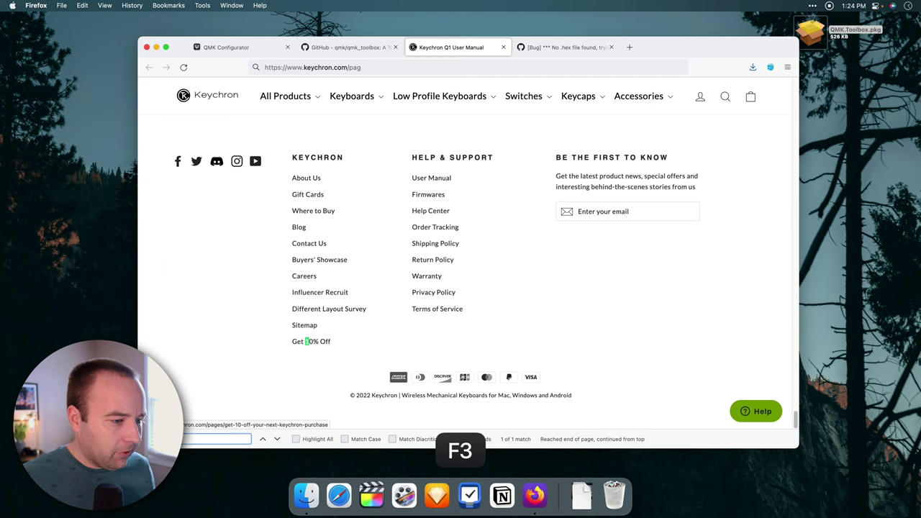
key(Escape)
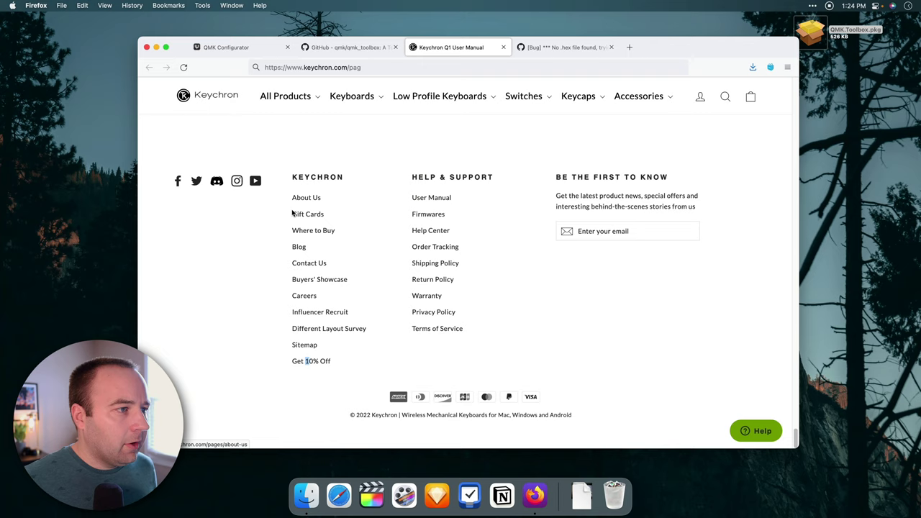
- Examine the layer diagrams in the Keychron Q1 manual for the function-row mappings, rechecking GitHub issue #140 in between
scroll(298, 207, up, 20)
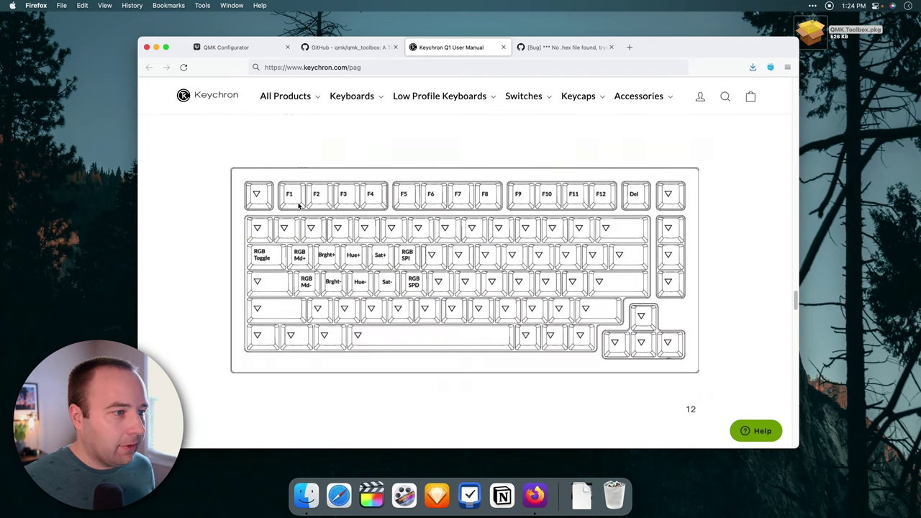
click(565, 48)
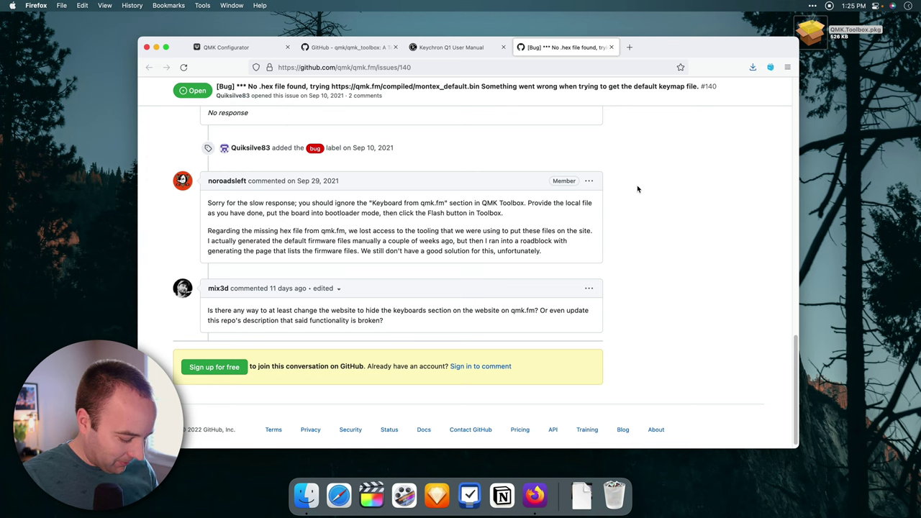
scroll(637, 189, down, 1)
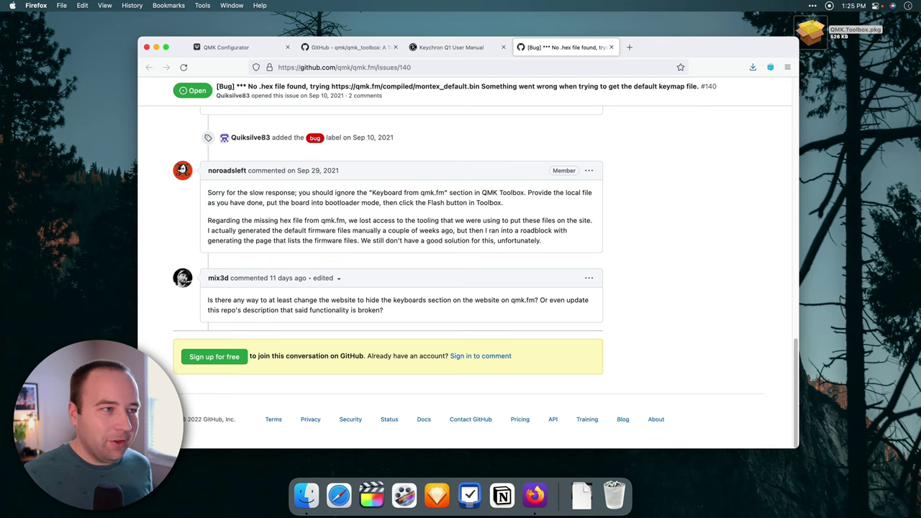
click(454, 46)
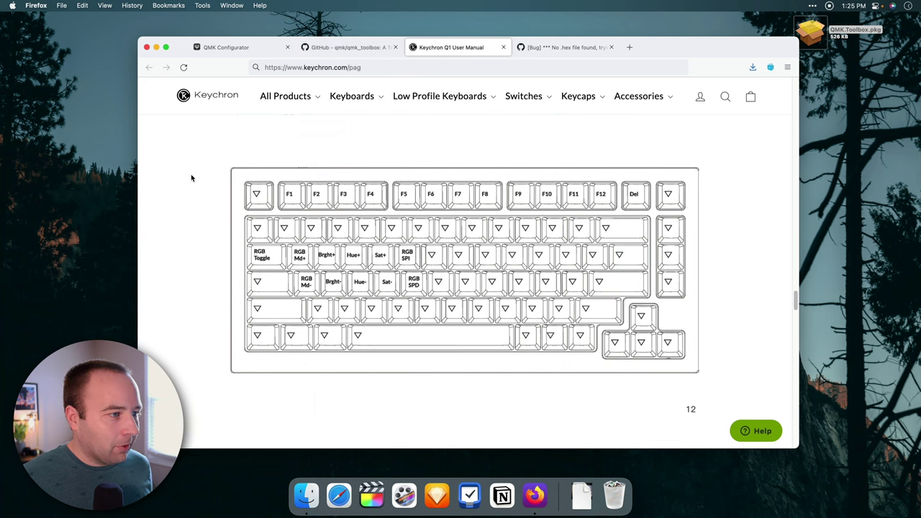
scroll(191, 177, down, 5)
scroll(192, 177, up, 8)
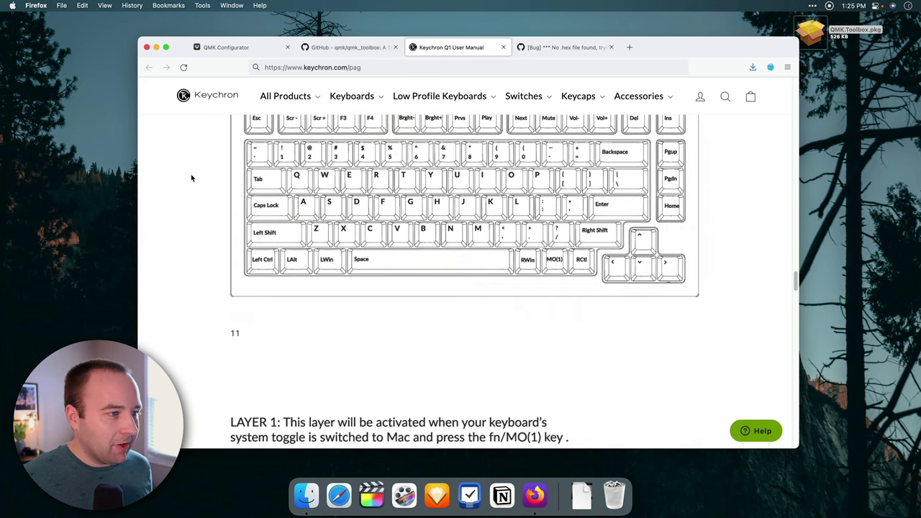